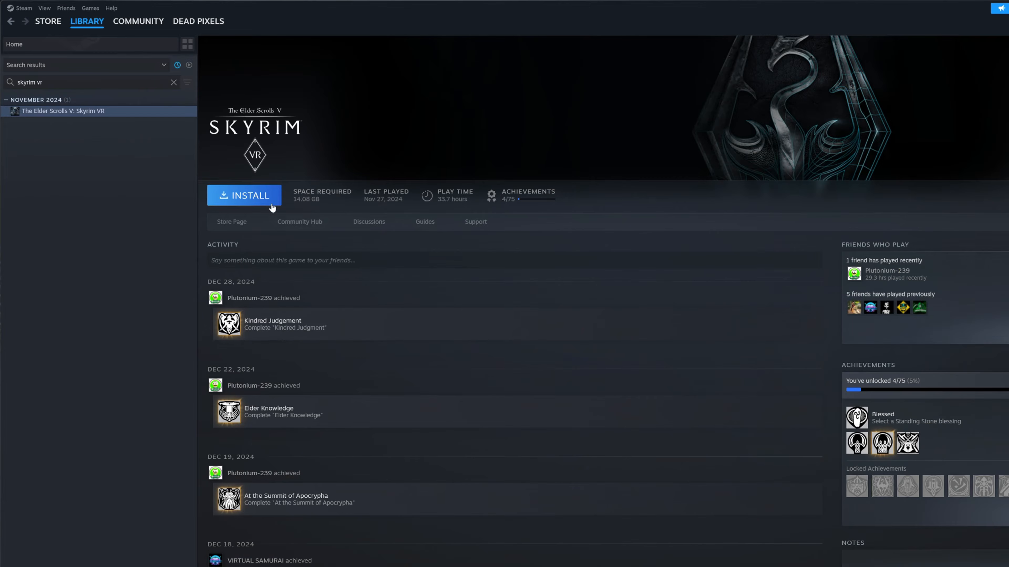
Install The Elder Scrolls V: Skyrim VR on the M.2 (Z:) drive and launch the installed game.
{"action": "left_click", "coordinate": [262, 195]}
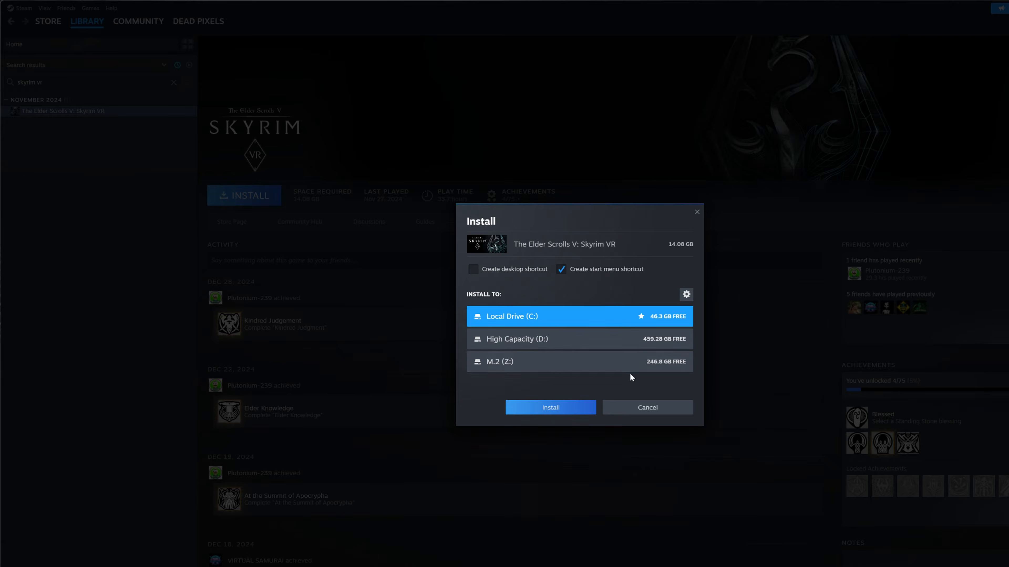
{"action": "left_click", "coordinate": [582, 366]}
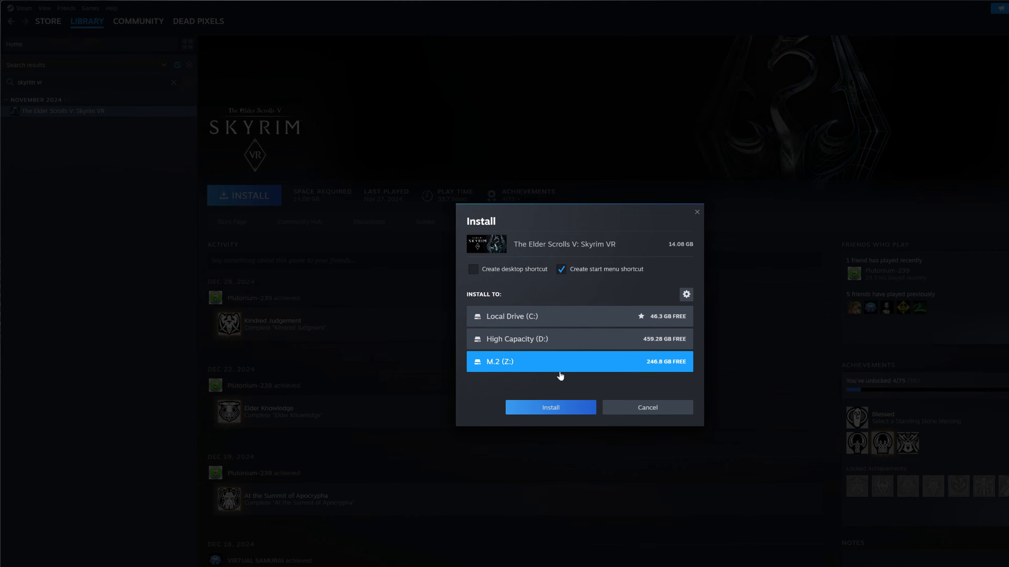
{"action": "left_click", "coordinate": [564, 410]}
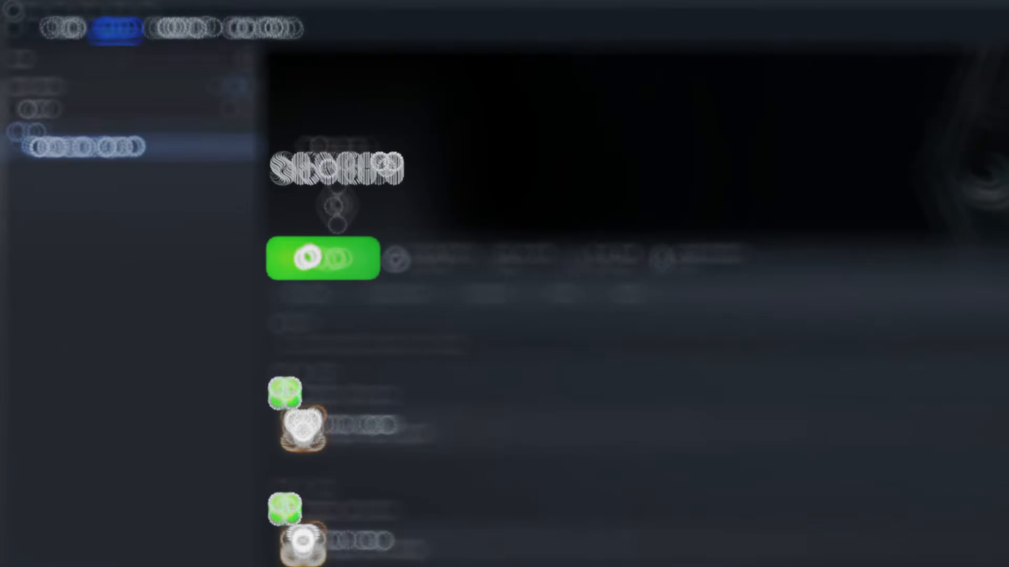
{"action": "left_click", "coordinate": [329, 253]}
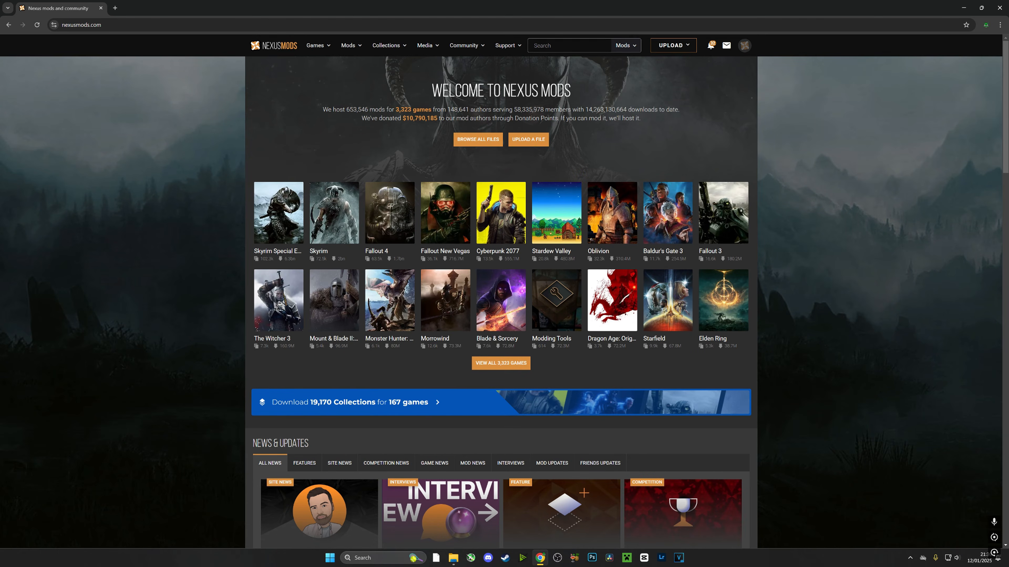
Search Nexus Mods in the browser for "vortex" and open the Vortex mod manager page.
{"action": "left_click", "coordinate": [568, 45]}
{"action": "type", "text": "vortex"}
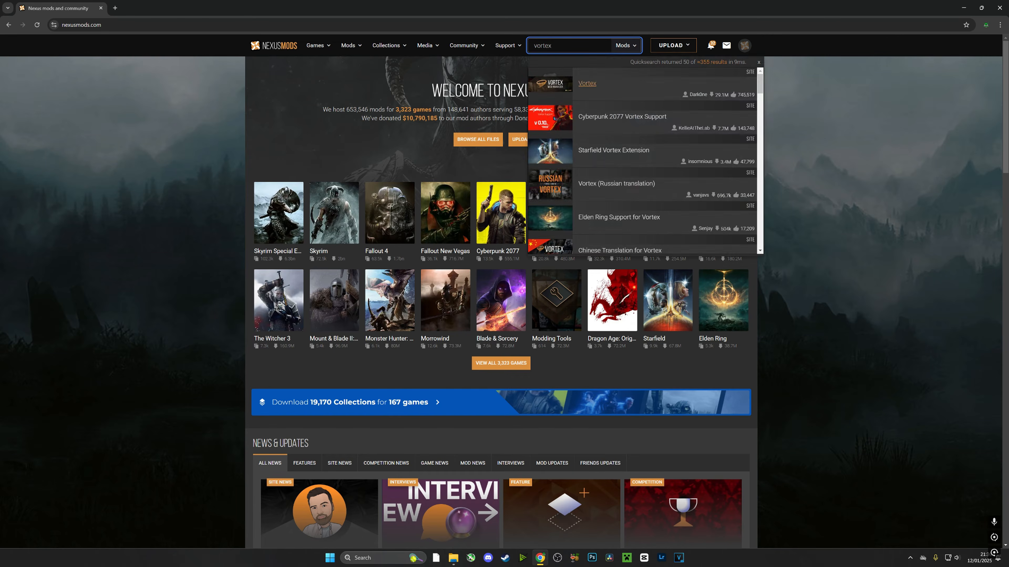
{"action": "left_click", "coordinate": [584, 85]}
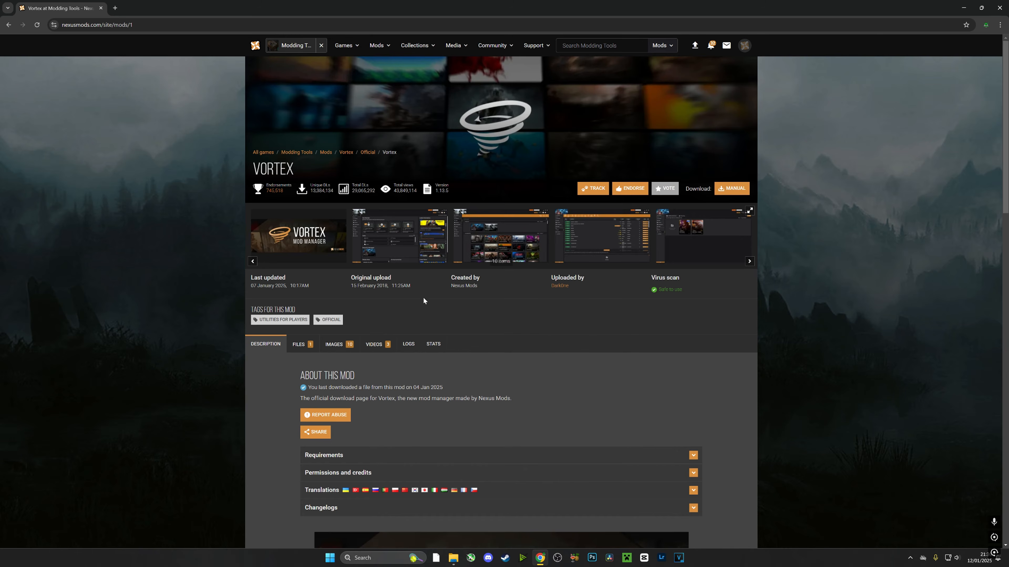
Download the Vortex installer manually, together with its required .NET 6.0 desktop runtime.
{"action": "left_click", "coordinate": [736, 194]}
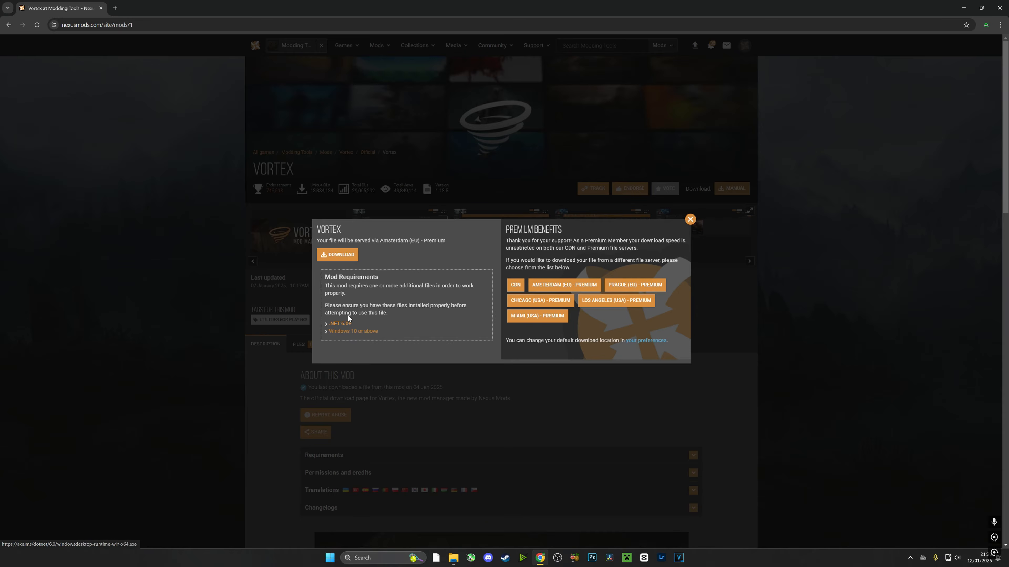
{"action": "left_click", "coordinate": [340, 255]}
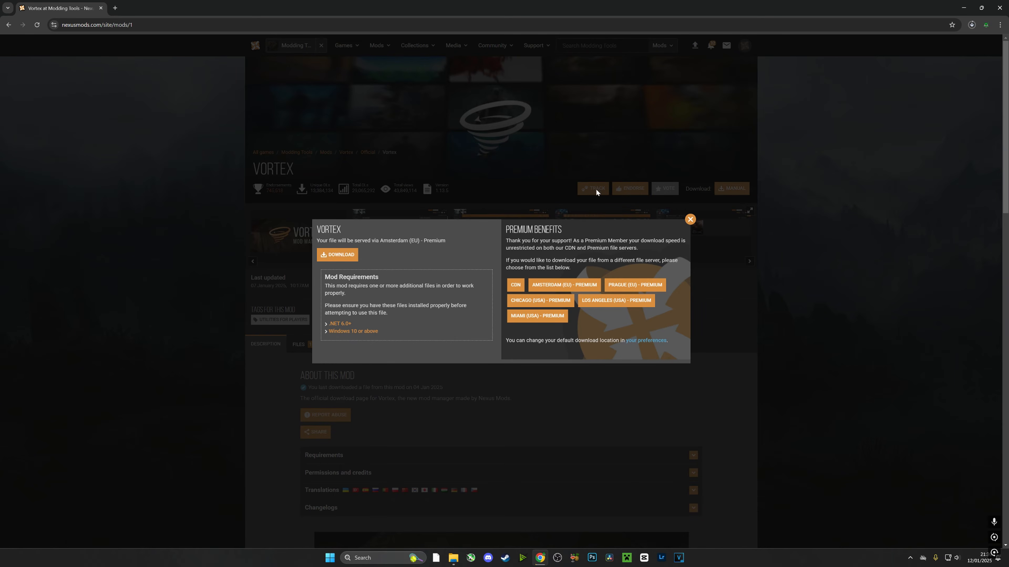
{"action": "right_click", "coordinate": [342, 324]}
{"action": "left_click", "coordinate": [363, 332]}
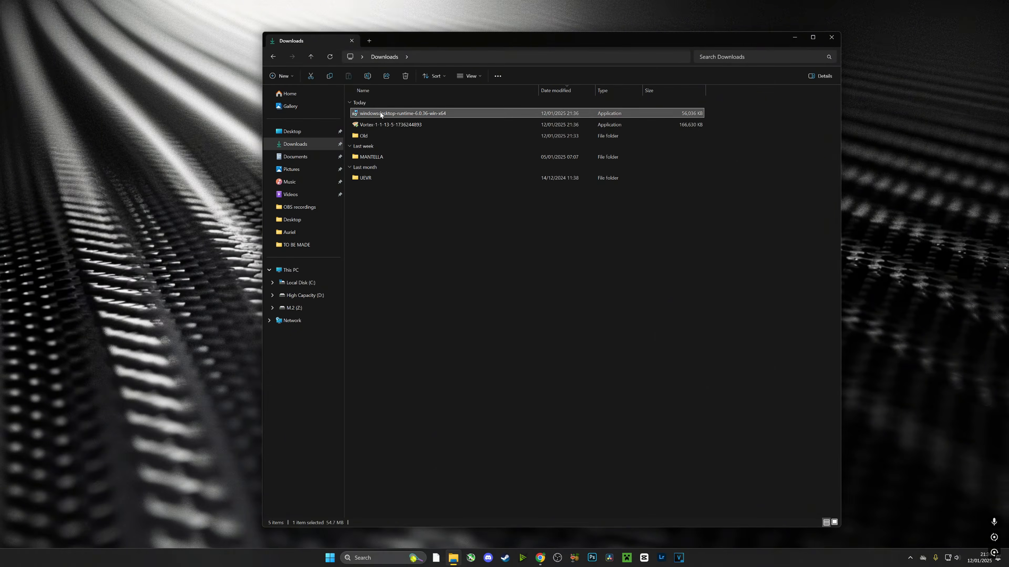
Install the windowsdesktop-runtime-6.0.36-win-x64 package from Downloads and delete its installer file.
{"action": "double_click", "coordinate": [380, 112]}
{"action": "left_click", "coordinate": [561, 355]}
{"action": "left_click", "coordinate": [476, 348]}
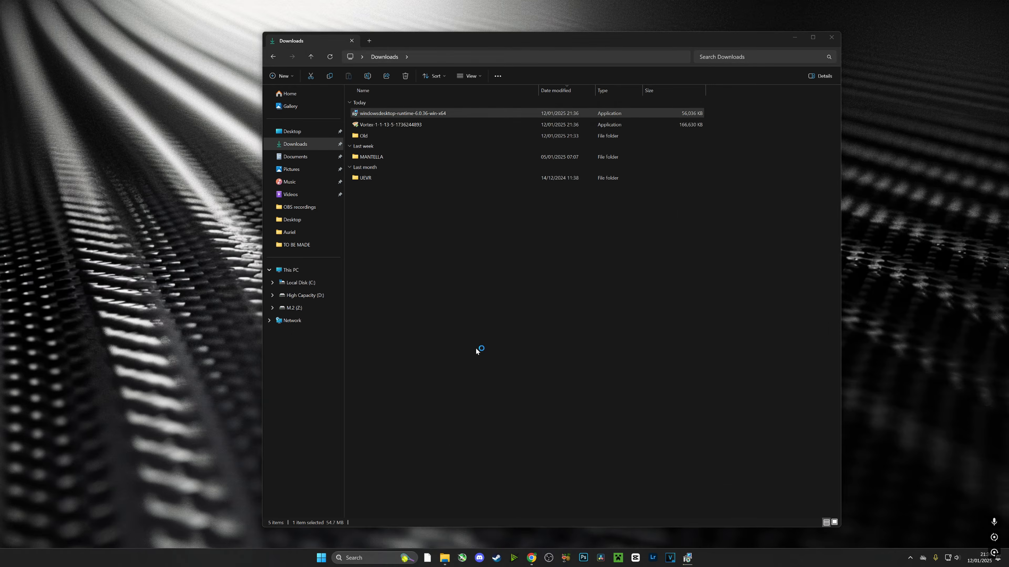
{"action": "left_click", "coordinate": [599, 357]}
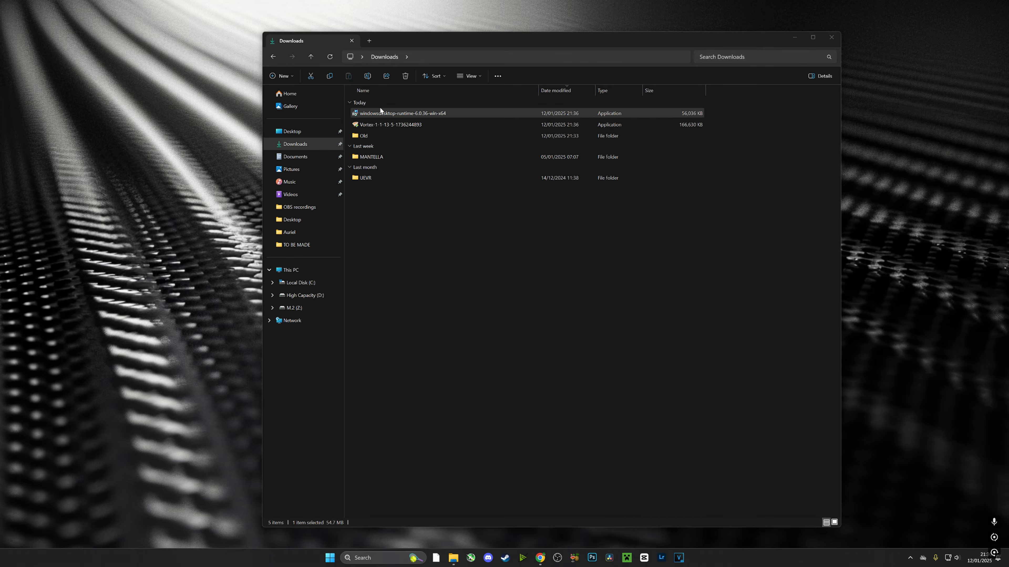
{"action": "key", "text": "Delete"}
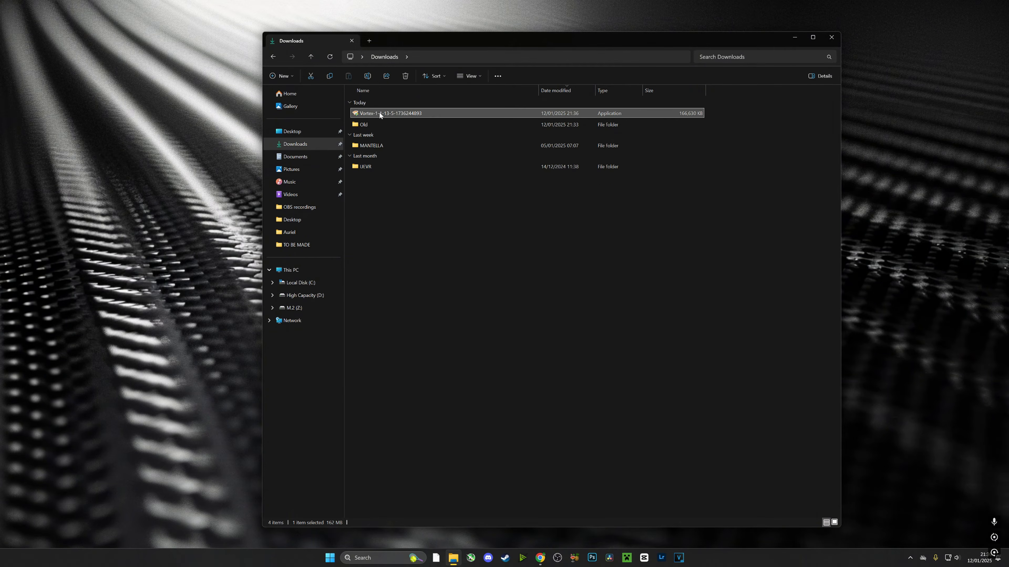
Run the Vortex installer with administrator permission and install it into a new folder named VORTEX on the M.2 (Z:) drive.
{"action": "double_click", "coordinate": [379, 114]}
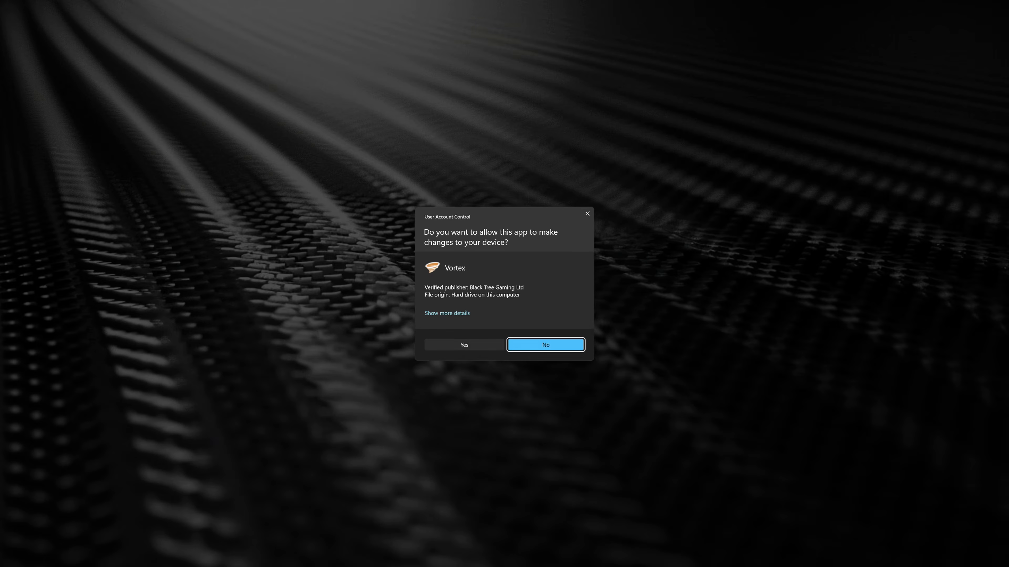
{"action": "left_click", "coordinate": [494, 342]}
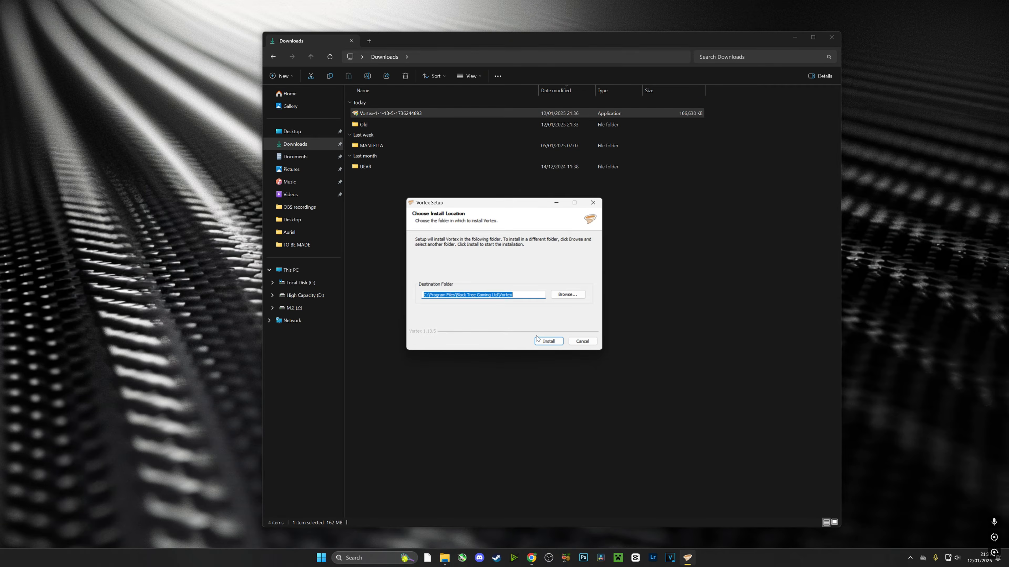
{"action": "left_click", "coordinate": [567, 297]}
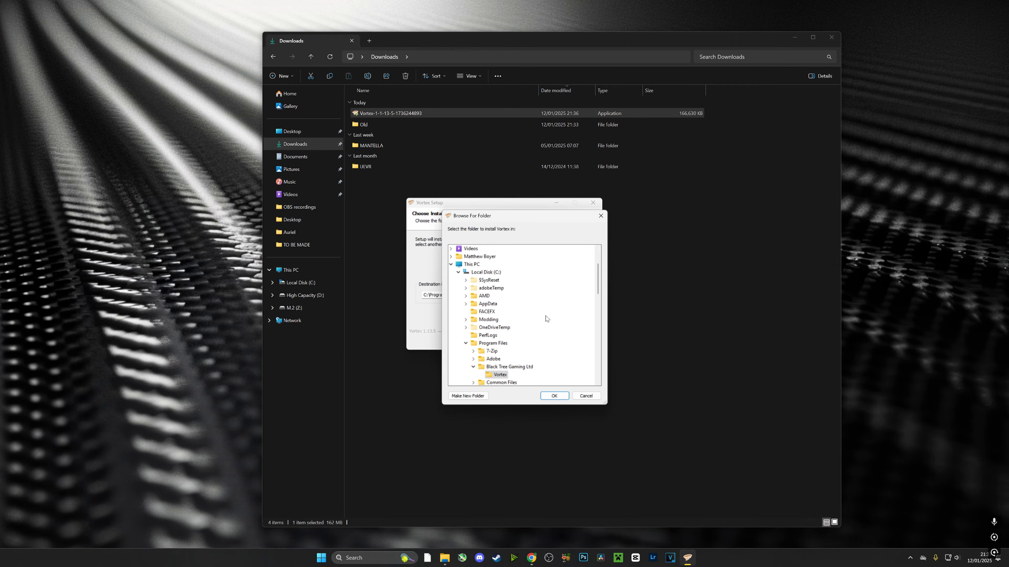
{"action": "scroll", "coordinate": [545, 318], "scroll_direction": "down", "scroll_amount": 10}
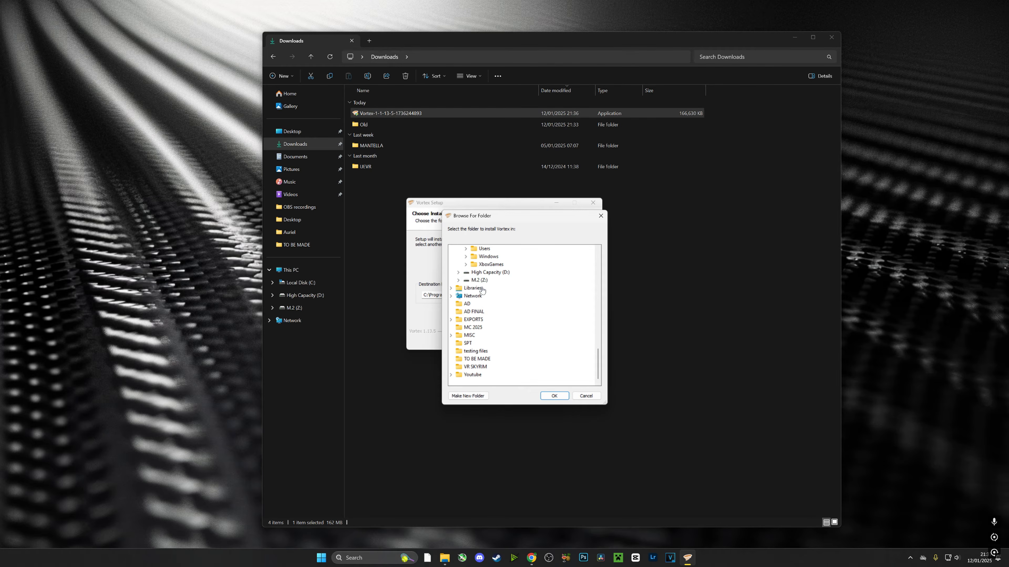
{"action": "double_click", "coordinate": [479, 280]}
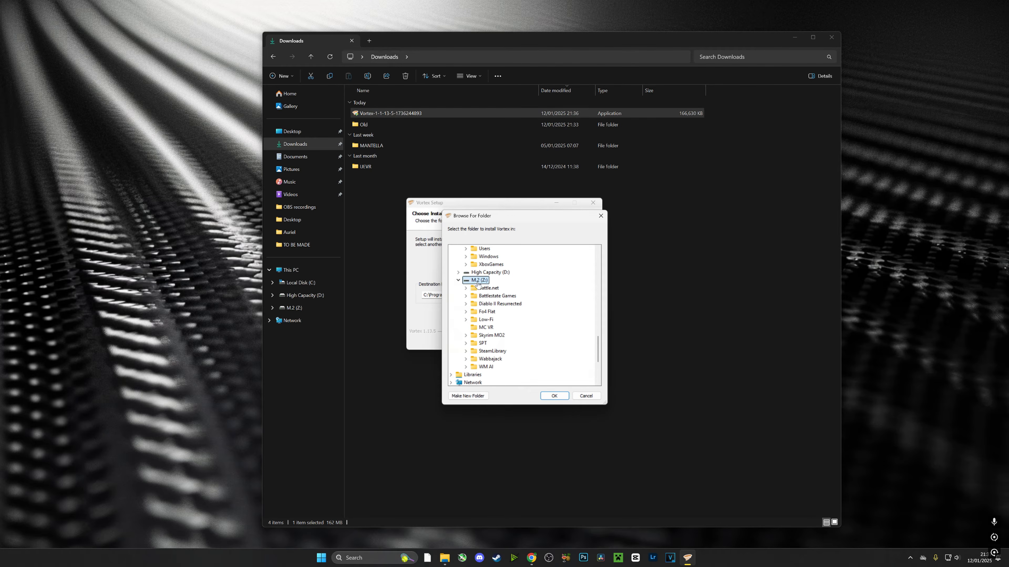
{"action": "left_click", "coordinate": [468, 397]}
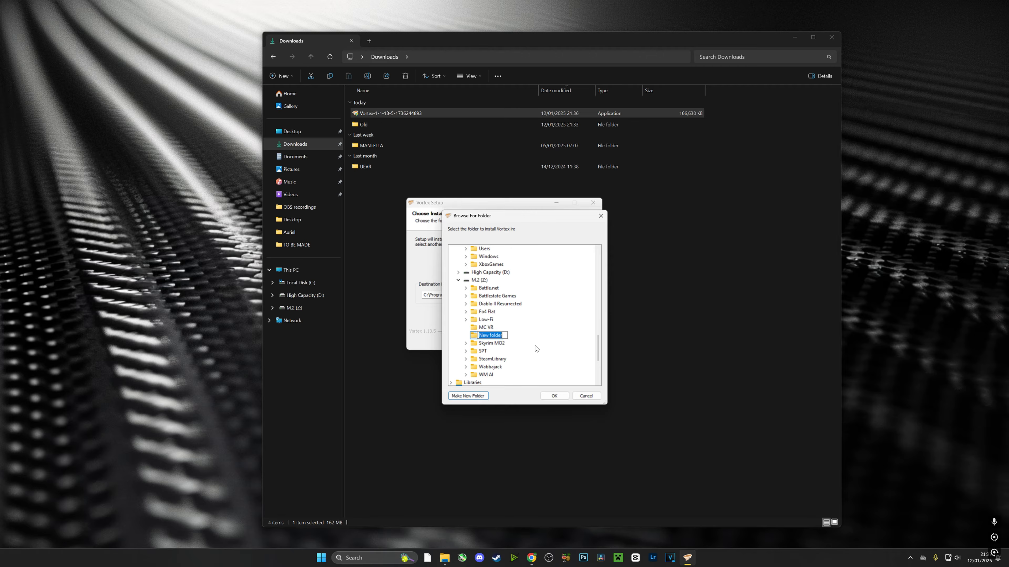
{"action": "type", "text": "VORTEX"}
{"action": "left_click", "coordinate": [548, 396]}
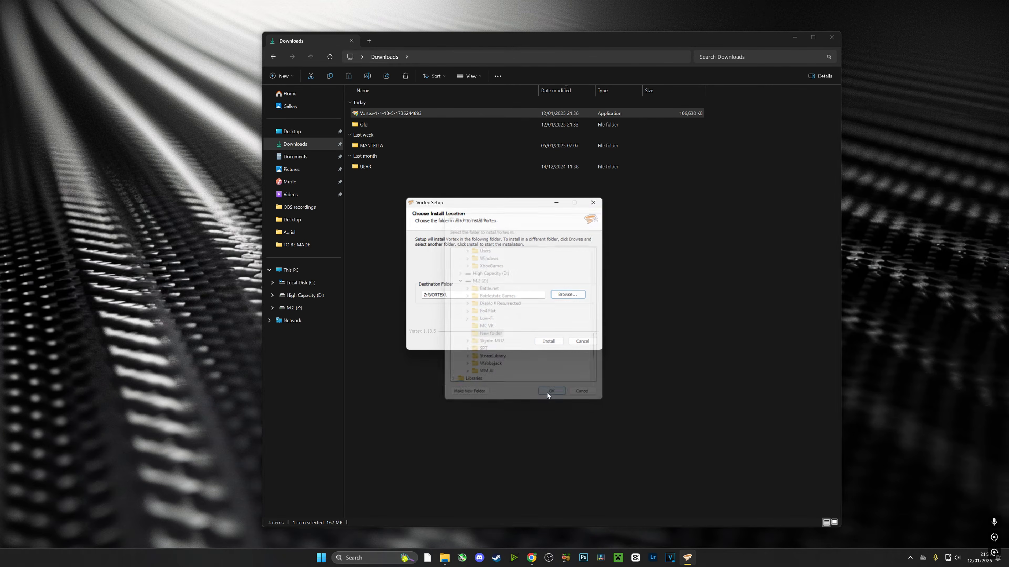
{"action": "left_click", "coordinate": [549, 342]}
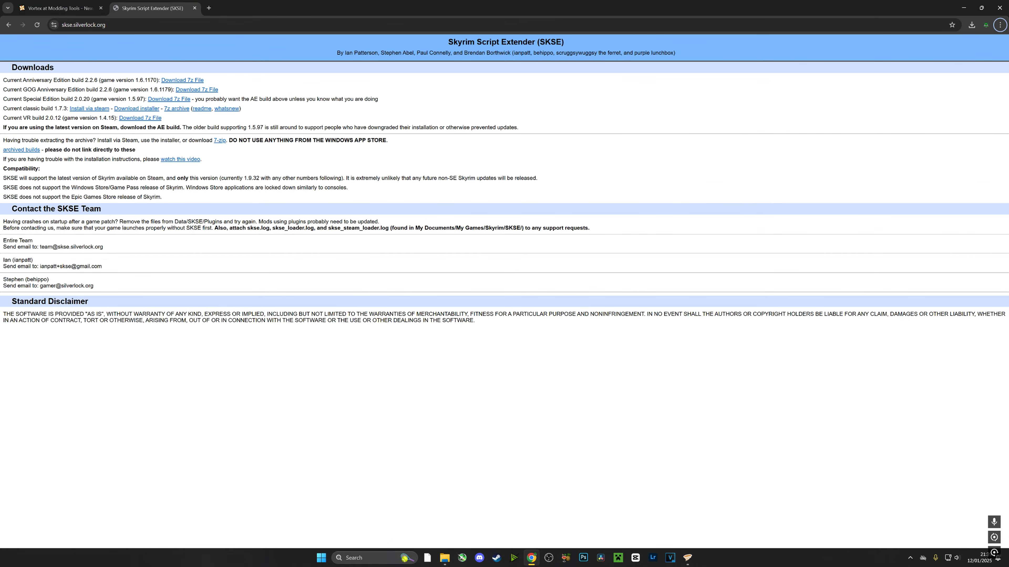
Download the current VR build 2.0.12 of SKSE and show the archive in its download folder.
{"action": "left_click", "coordinate": [136, 118]}
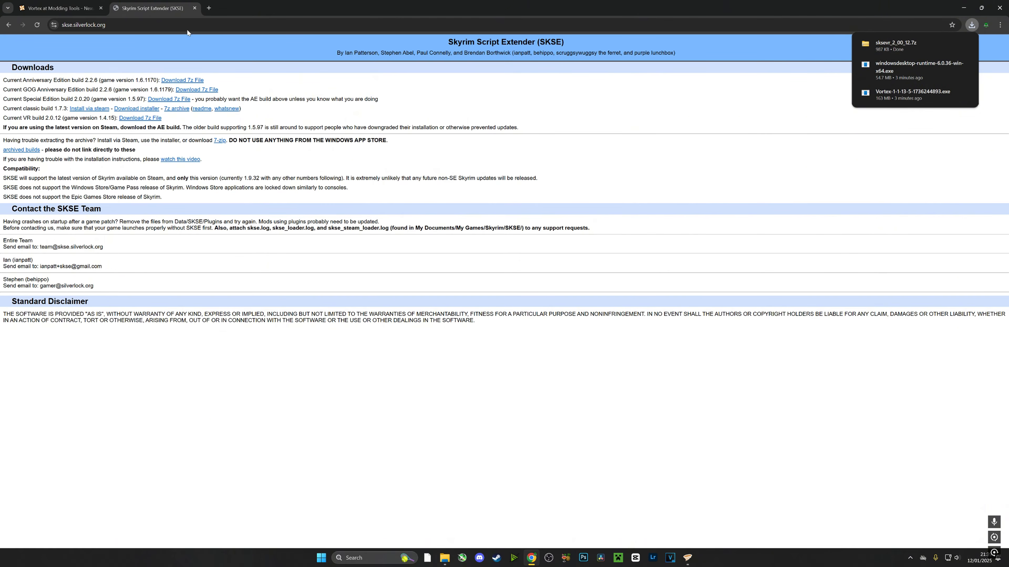
{"action": "right_click", "coordinate": [919, 42]}
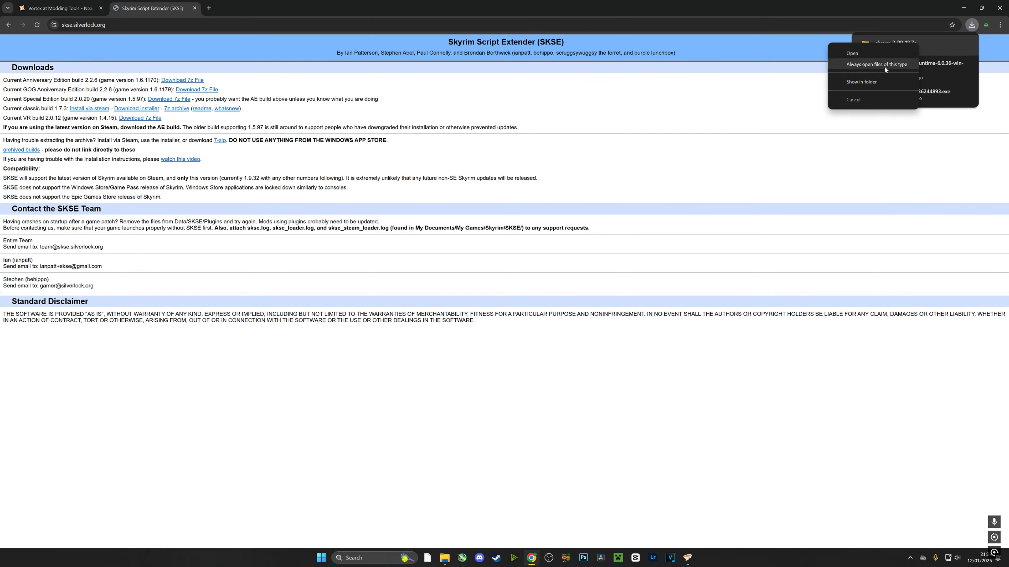
{"action": "left_click", "coordinate": [869, 78]}
{"action": "left_click", "coordinate": [966, 7]}
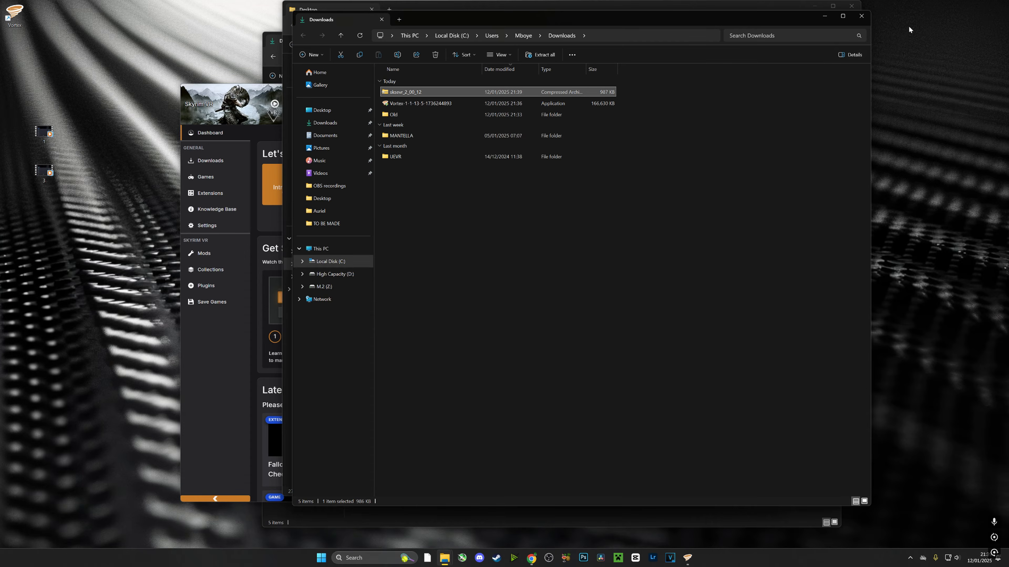
Extract the sksevr_2_00_12 archive within the Downloads folder.
{"action": "right_click", "coordinate": [412, 92]}
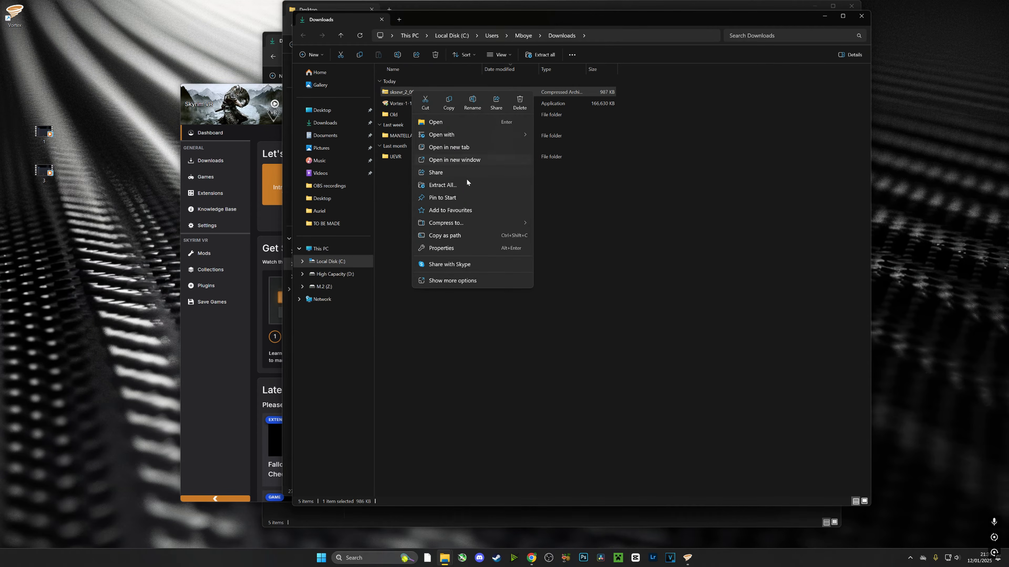
{"action": "left_click", "coordinate": [443, 185]}
{"action": "left_click", "coordinate": [571, 360]}
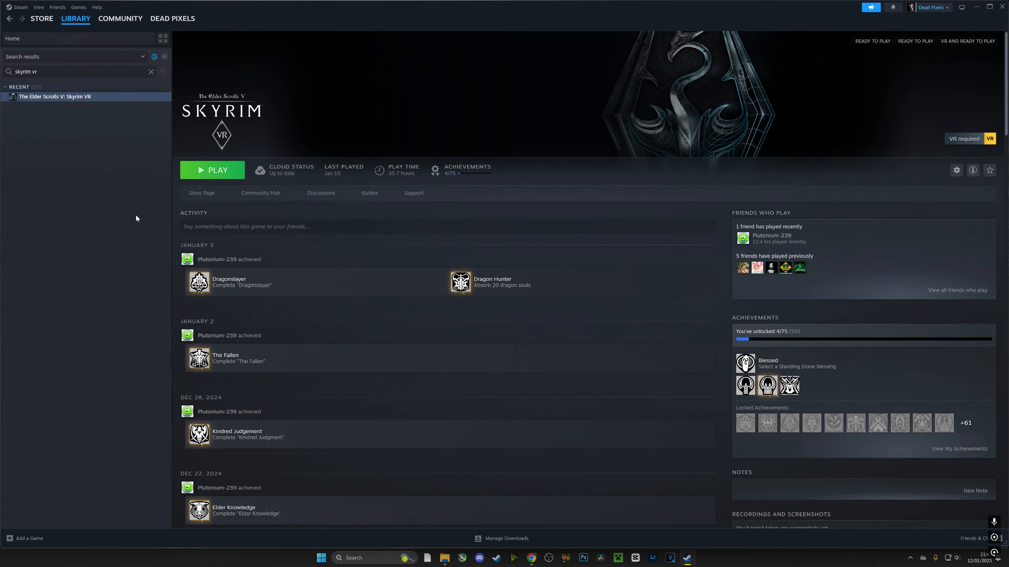
{"action": "right_click", "coordinate": [78, 98]}
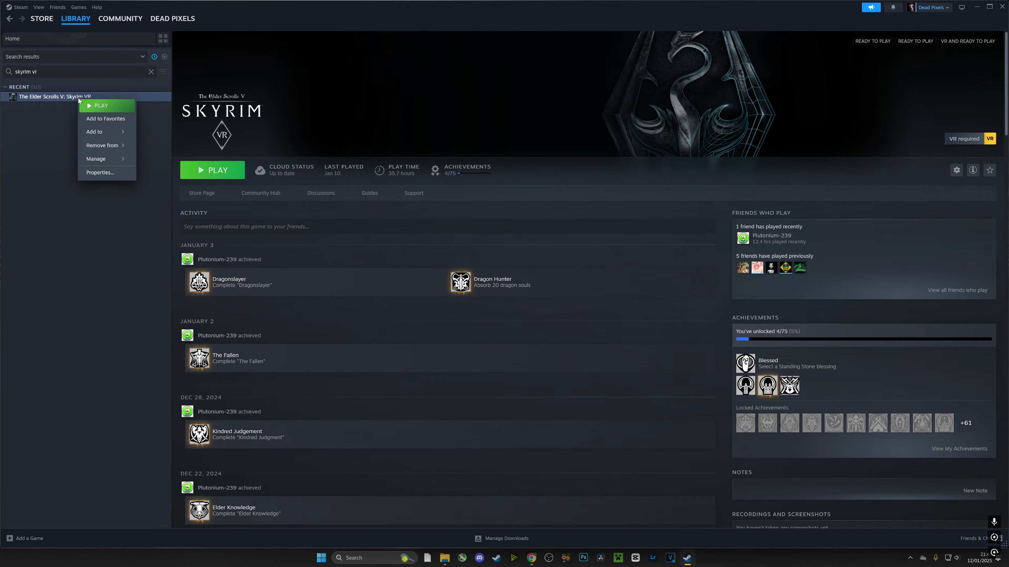
{"action": "mouse_move", "coordinate": [114, 160]}
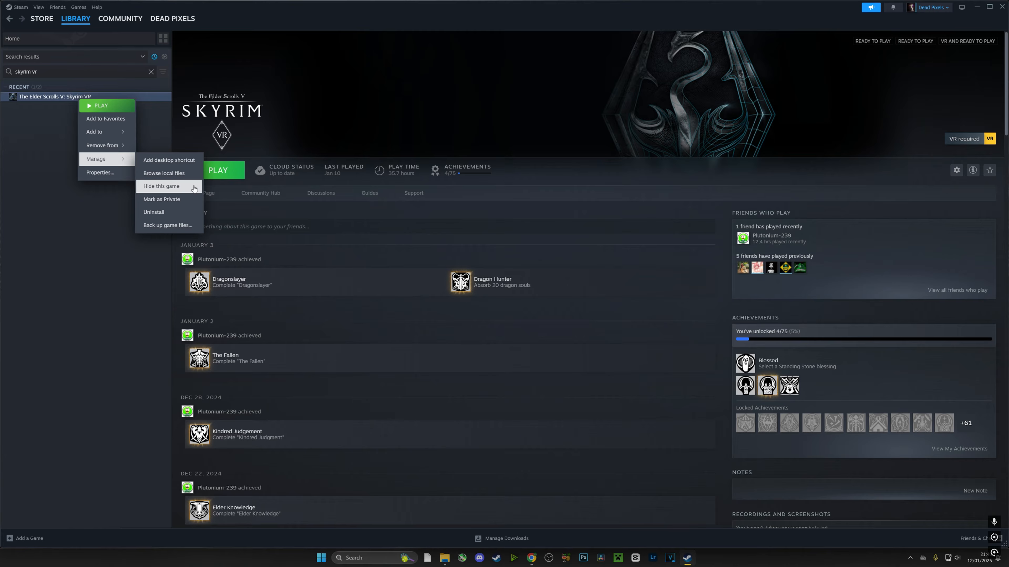
{"action": "left_click", "coordinate": [60, 317]}
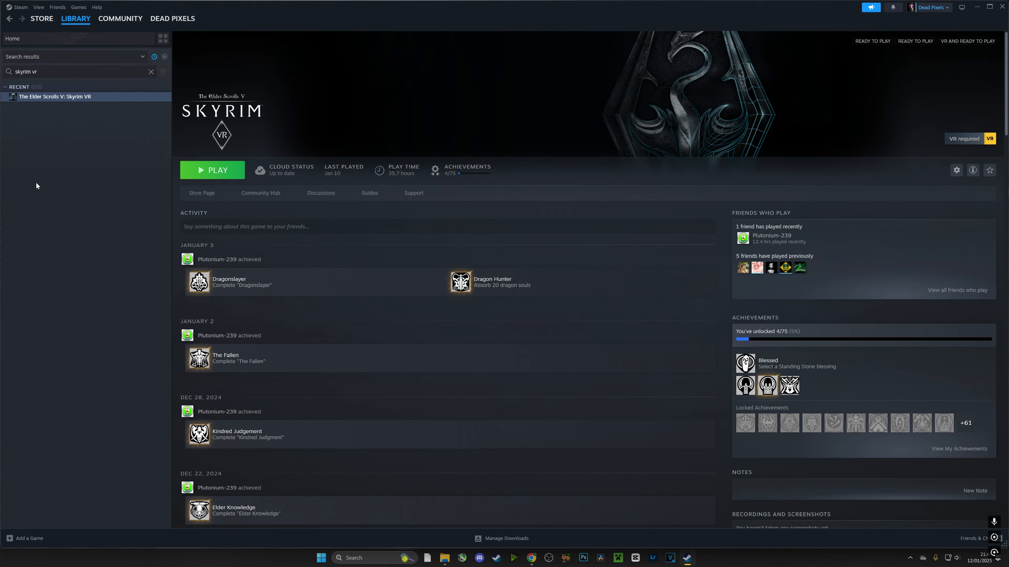
Open Skyrim VR's installation folder from the installed files section of its Steam properties.
{"action": "right_click", "coordinate": [75, 98]}
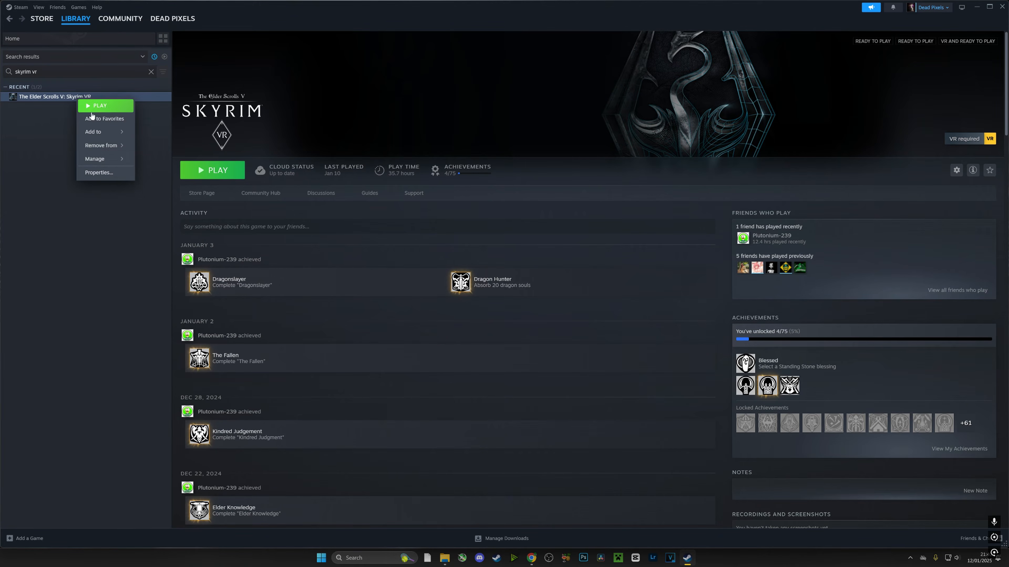
{"action": "left_click", "coordinate": [116, 173]}
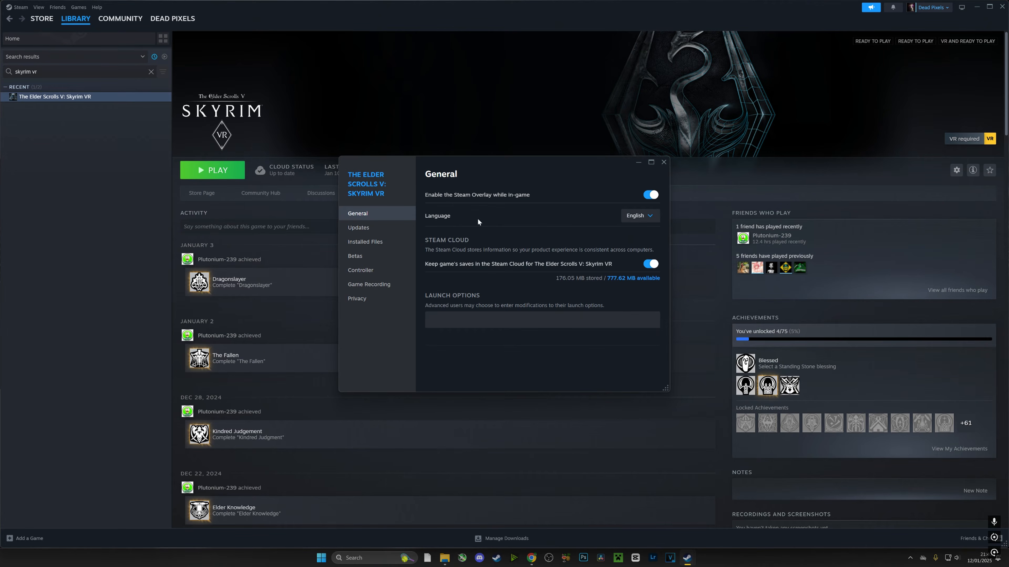
{"action": "left_click", "coordinate": [374, 242]}
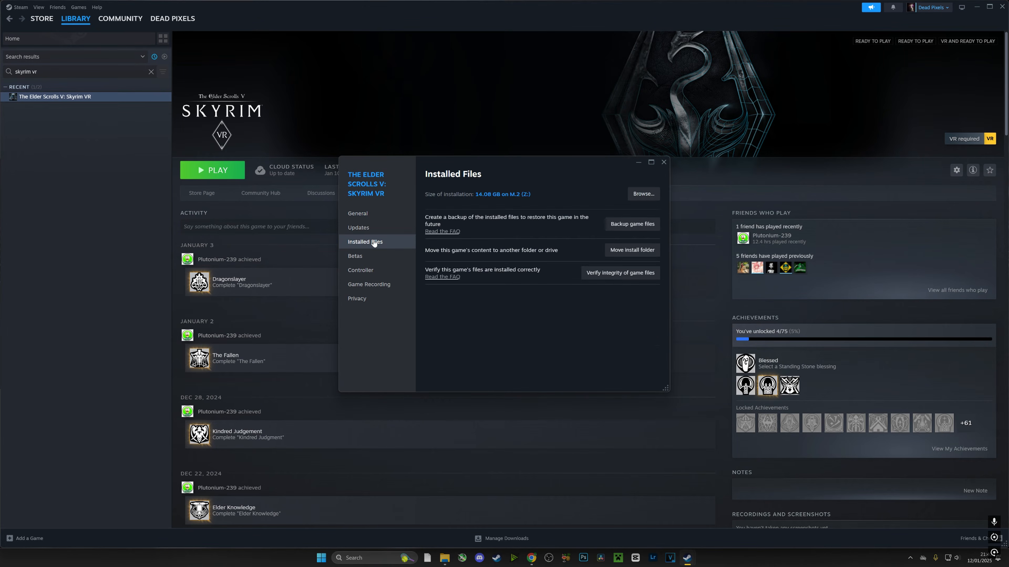
{"action": "left_click", "coordinate": [644, 196]}
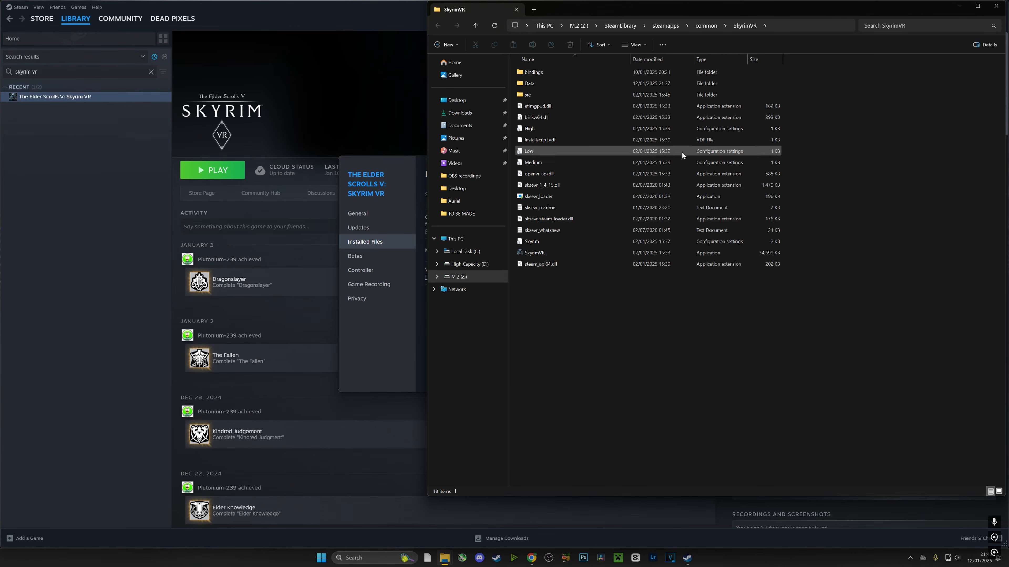
Close the game's properties, minimize Steam, and place the SkyrimVR folder window beside the extracted sksevr_2_00_12 folder window.
{"action": "left_click", "coordinate": [415, 182]}
{"action": "left_click", "coordinate": [665, 162]}
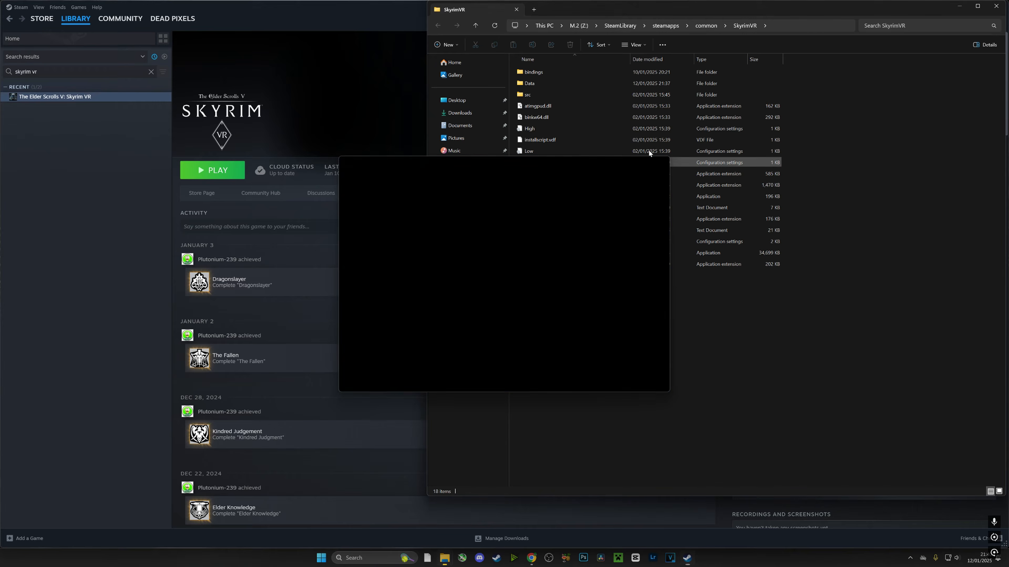
{"action": "left_click", "coordinate": [408, 21]}
{"action": "left_click", "coordinate": [976, 5]}
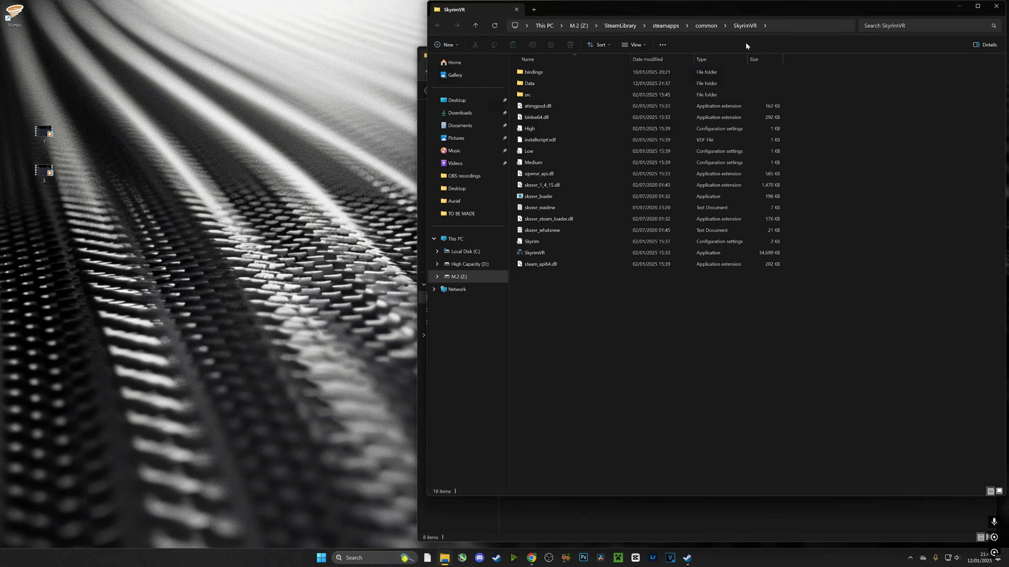
{"action": "left_click_drag", "start_coordinate": [722, 10], "coordinate": [367, 37]}
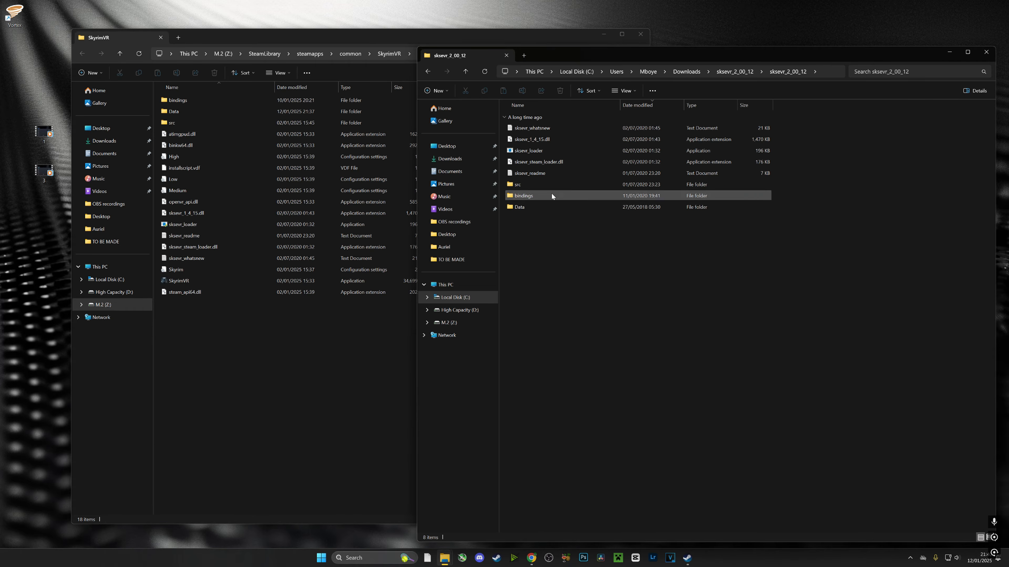
Copy all extracted SKSE files and folders into the SkyrimVR installation folder, replacing the files with the same names.
{"action": "left_click_drag", "start_coordinate": [580, 242], "coordinate": [523, 124]}
{"action": "left_click_drag", "start_coordinate": [532, 163], "coordinate": [245, 359]}
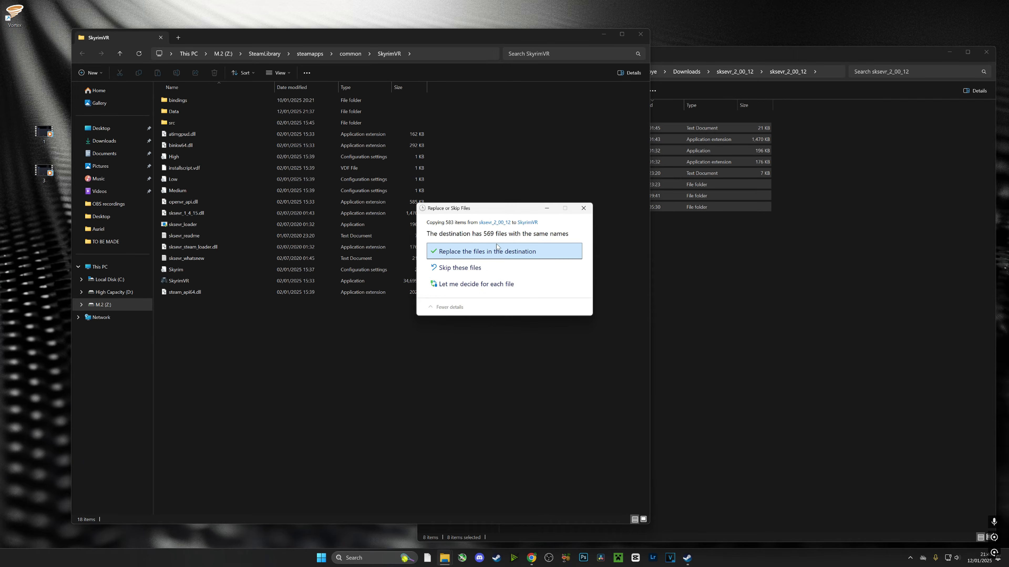
{"action": "left_click", "coordinate": [490, 252]}
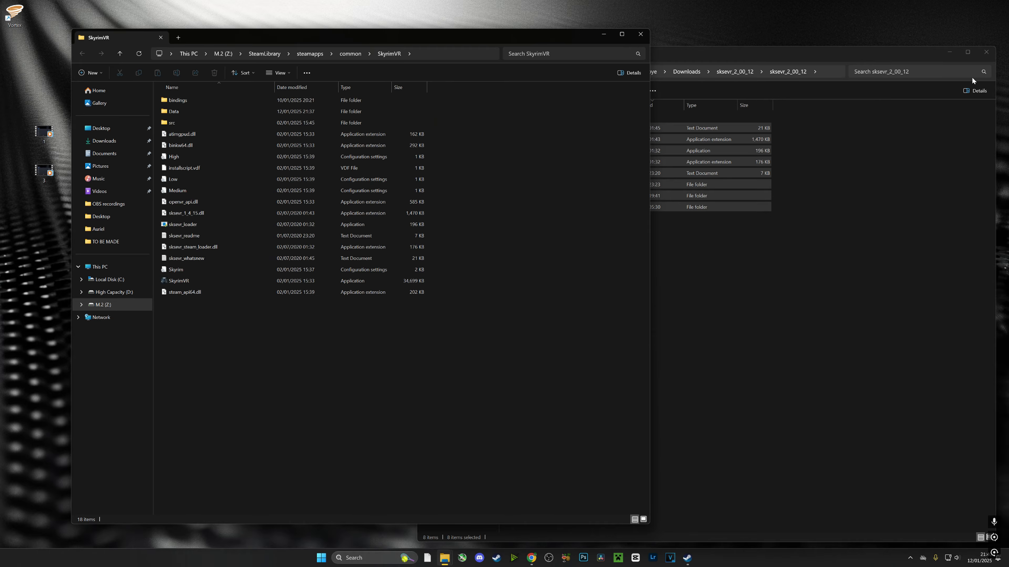
Delete the SKSE archive, its extracted folder and the Vortex installer from Downloads, and put away both folder windows.
{"action": "left_click", "coordinate": [946, 138]}
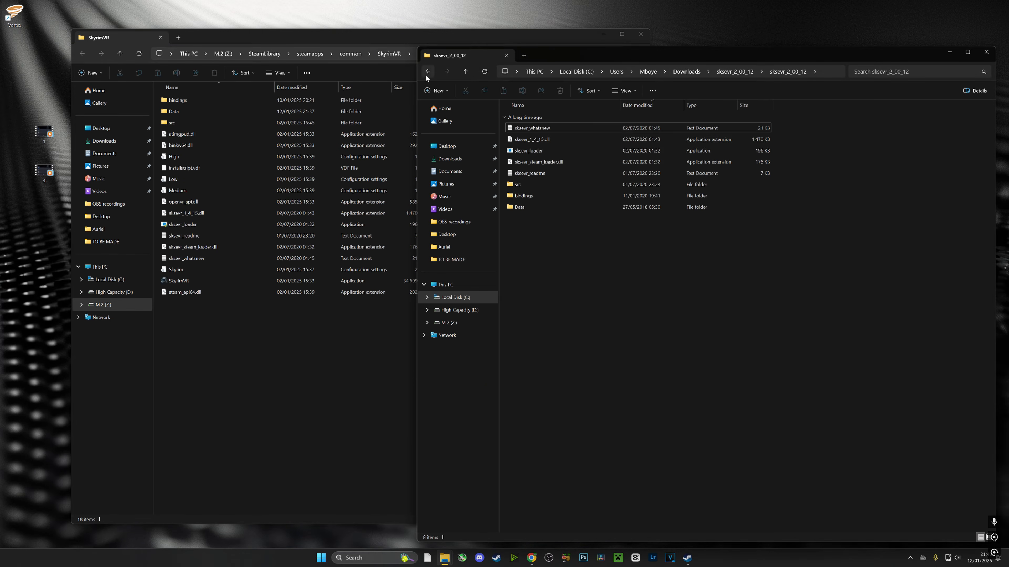
{"action": "left_click", "coordinate": [686, 72]}
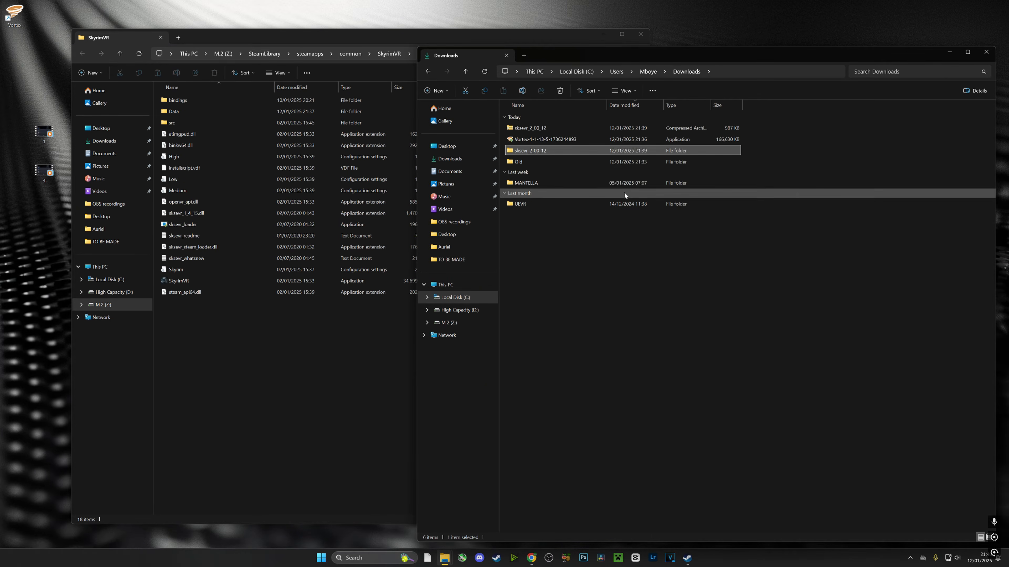
{"action": "left_click_drag", "start_coordinate": [776, 127], "coordinate": [544, 150]}
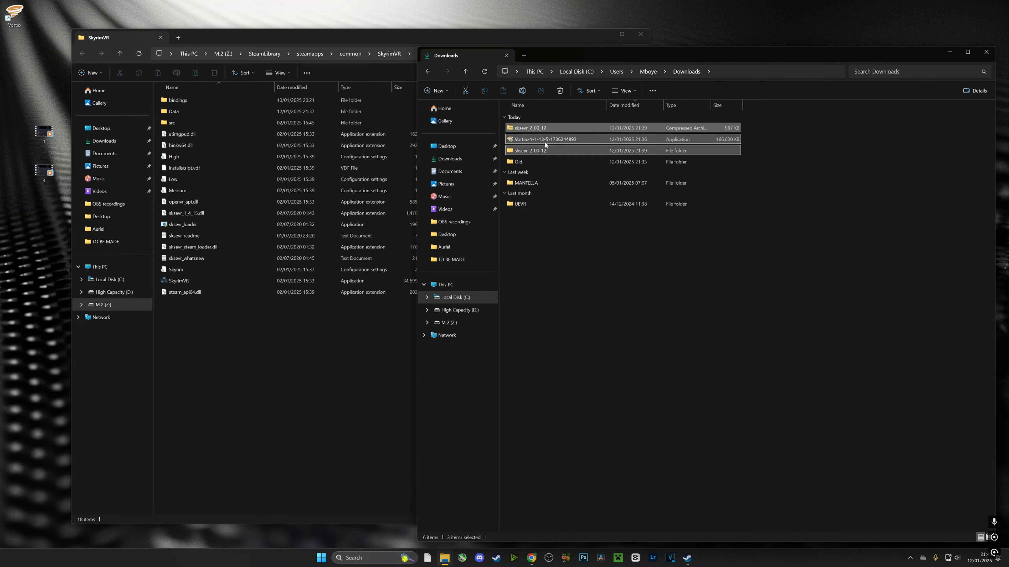
{"action": "key", "text": "Delete"}
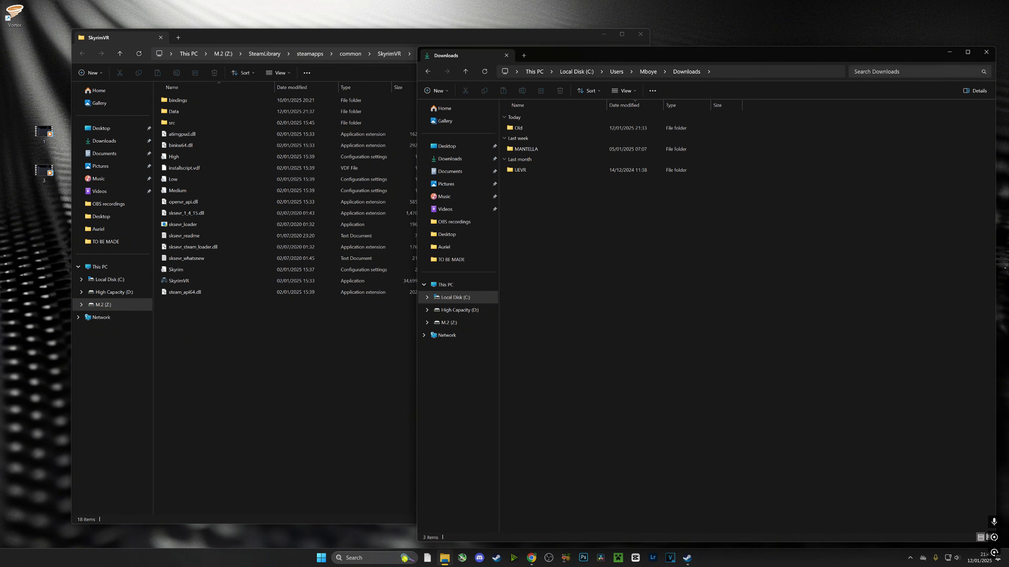
{"action": "left_click", "coordinate": [947, 55]}
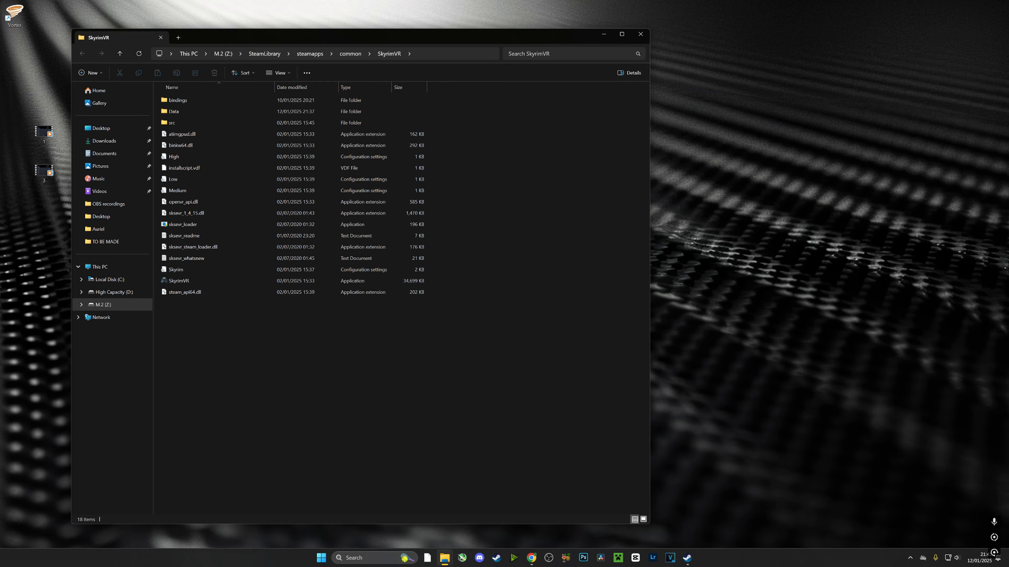
{"action": "left_click", "coordinate": [641, 35]}
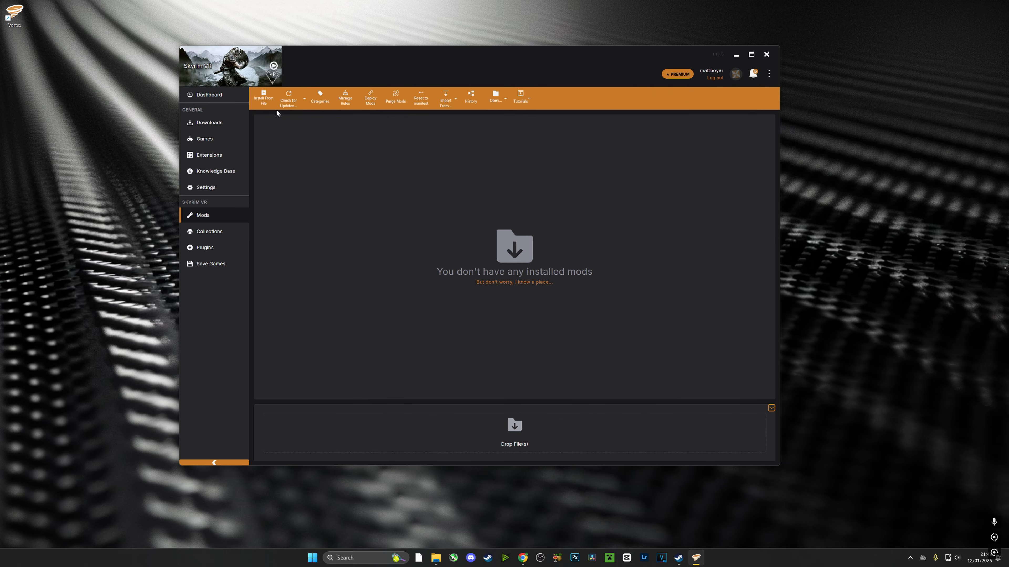
Maximize Vortex on its dashboard and add Skyrim Script Extender VR to the tools.
{"action": "left_click", "coordinate": [218, 124]}
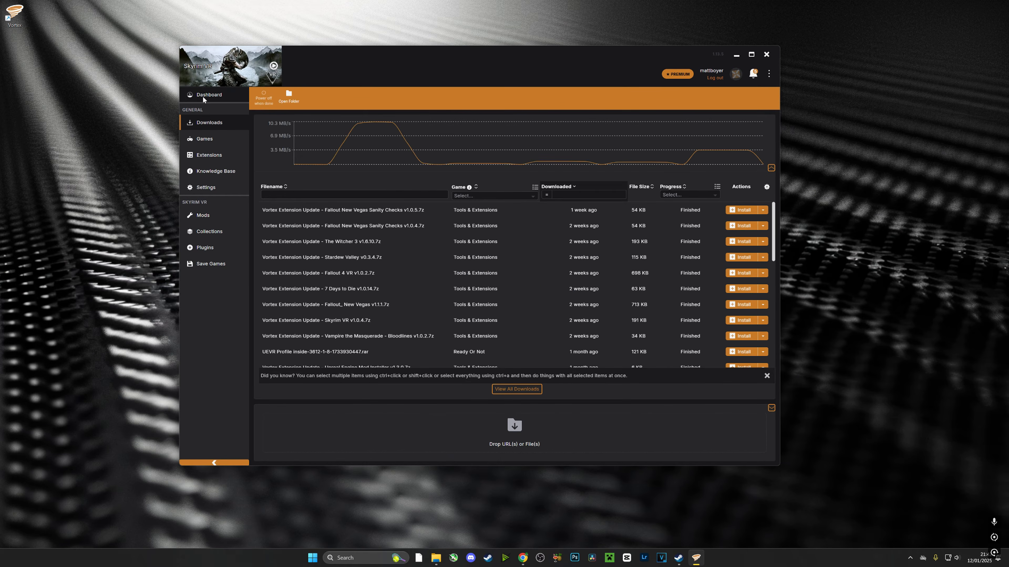
{"action": "left_click", "coordinate": [202, 96]}
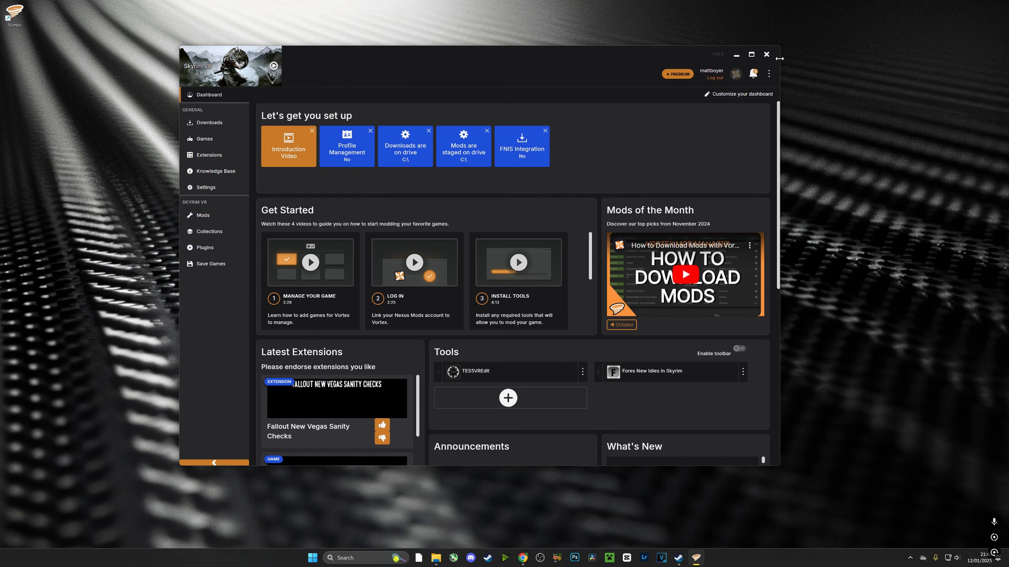
{"action": "left_click", "coordinate": [751, 54]}
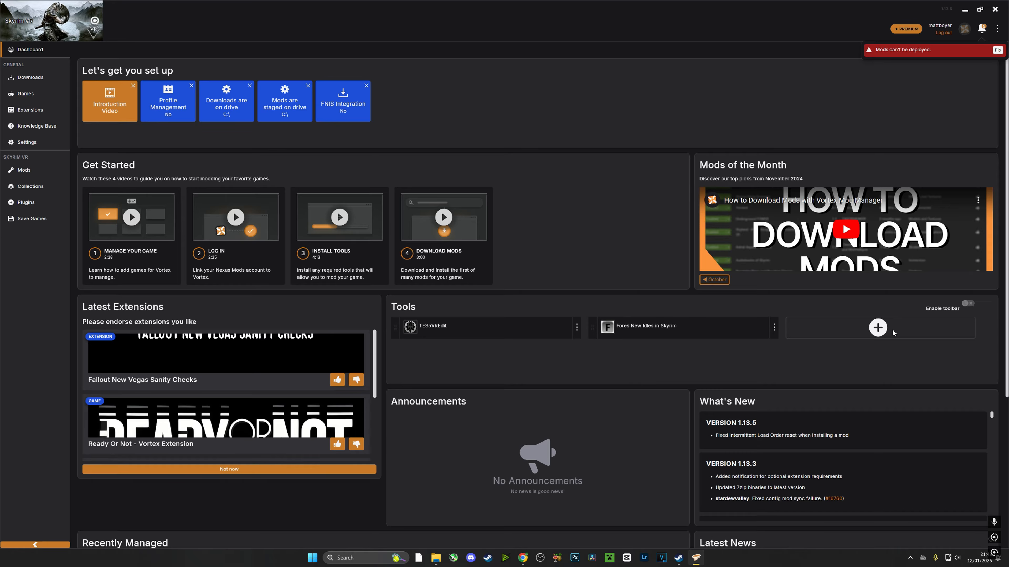
{"action": "left_click", "coordinate": [878, 328]}
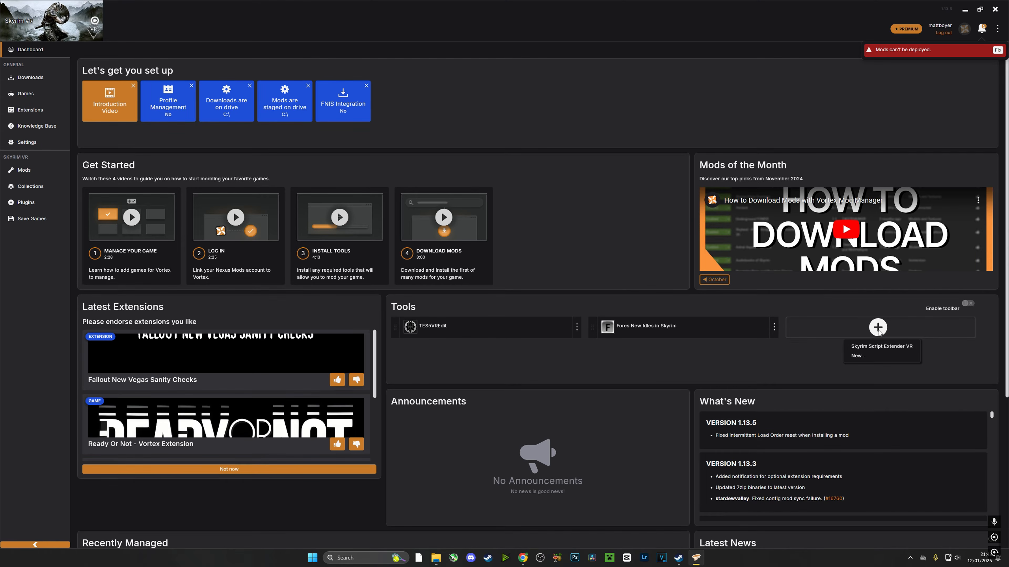
{"action": "left_click", "coordinate": [876, 347]}
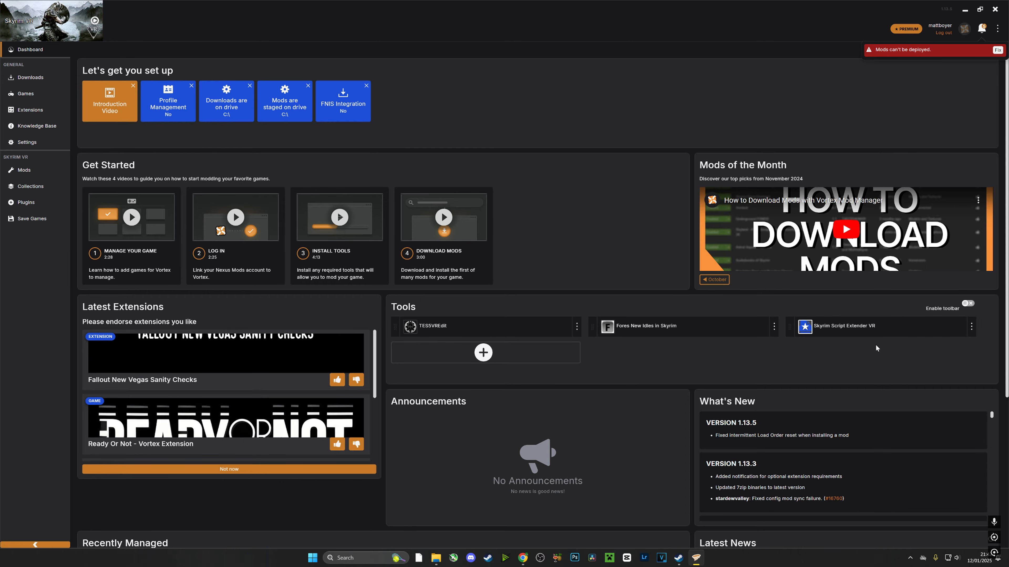
Start a new custom tool on the dashboard and name it SKSE.
{"action": "left_click", "coordinate": [483, 354]}
{"action": "left_click", "coordinate": [483, 370]}
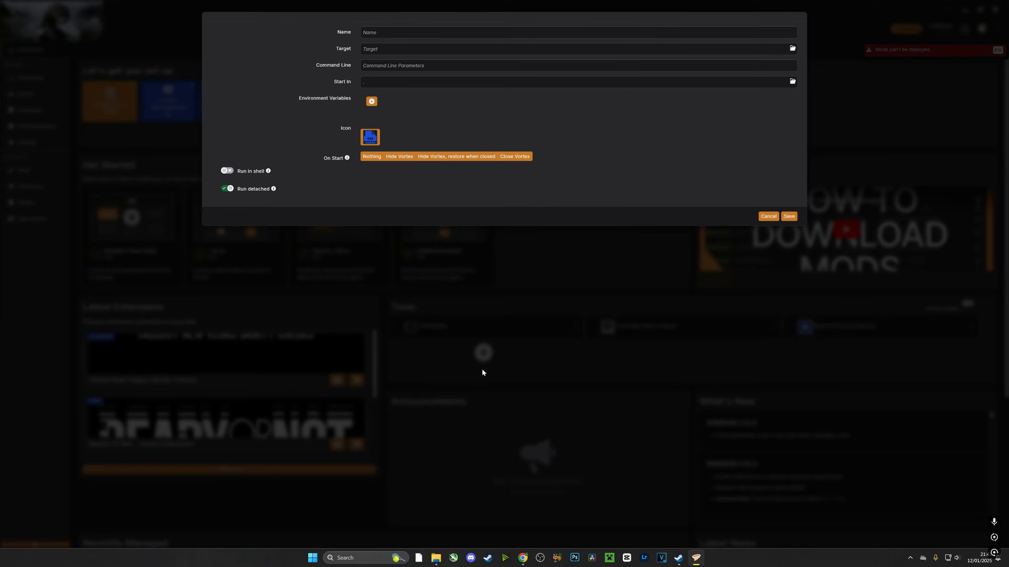
{"action": "left_click", "coordinate": [397, 33]}
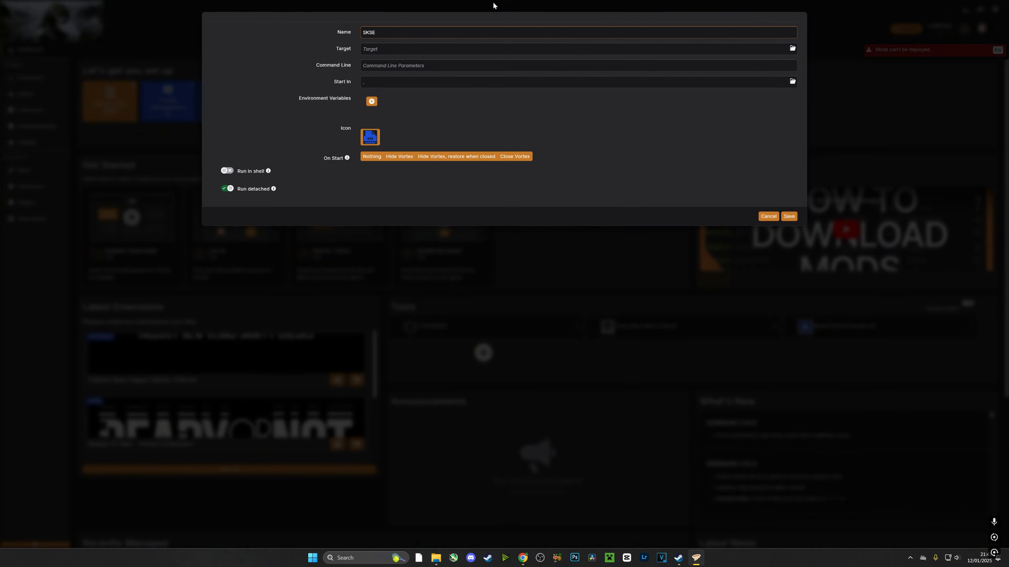
Set the SKSE tool's target to sksevr_loader in Z:\SteamLibrary\steamapps\common\SkyrimVR and save the tool.
{"action": "left_click", "coordinate": [792, 58]}
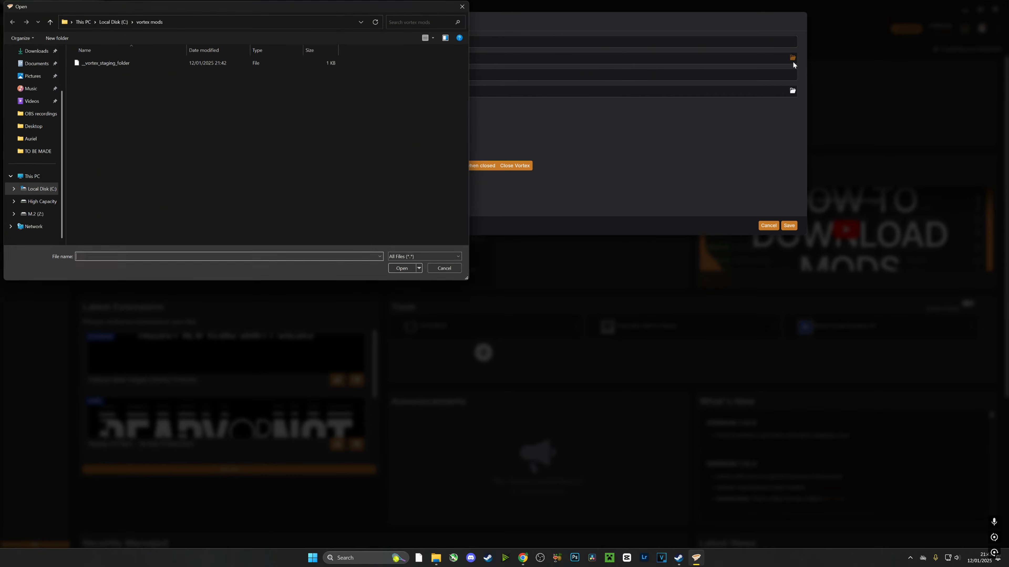
{"action": "left_click", "coordinate": [44, 216]}
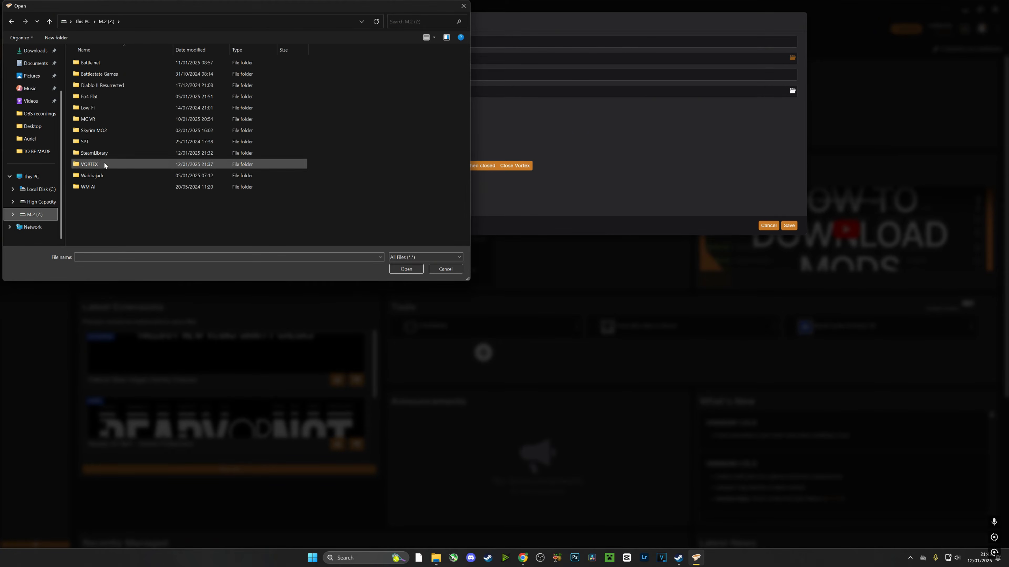
{"action": "double_click", "coordinate": [104, 155]}
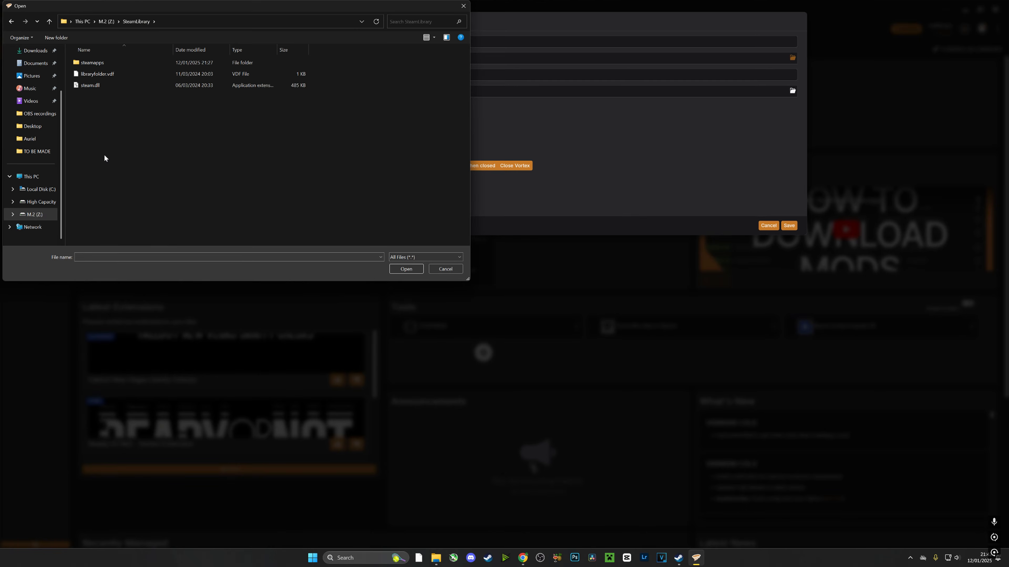
{"action": "left_click", "coordinate": [93, 73]}
{"action": "double_click", "coordinate": [97, 64]}
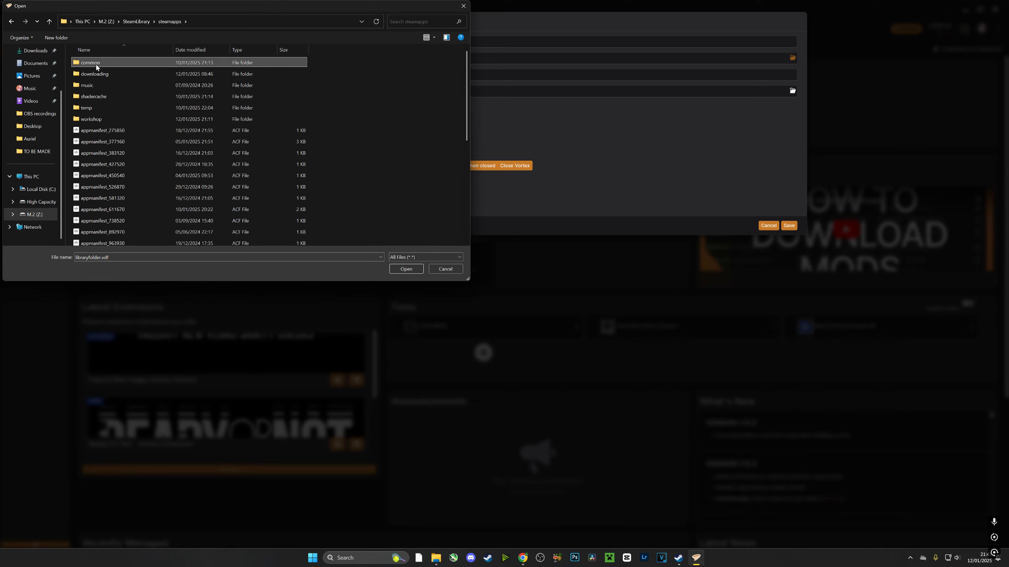
{"action": "double_click", "coordinate": [96, 64]}
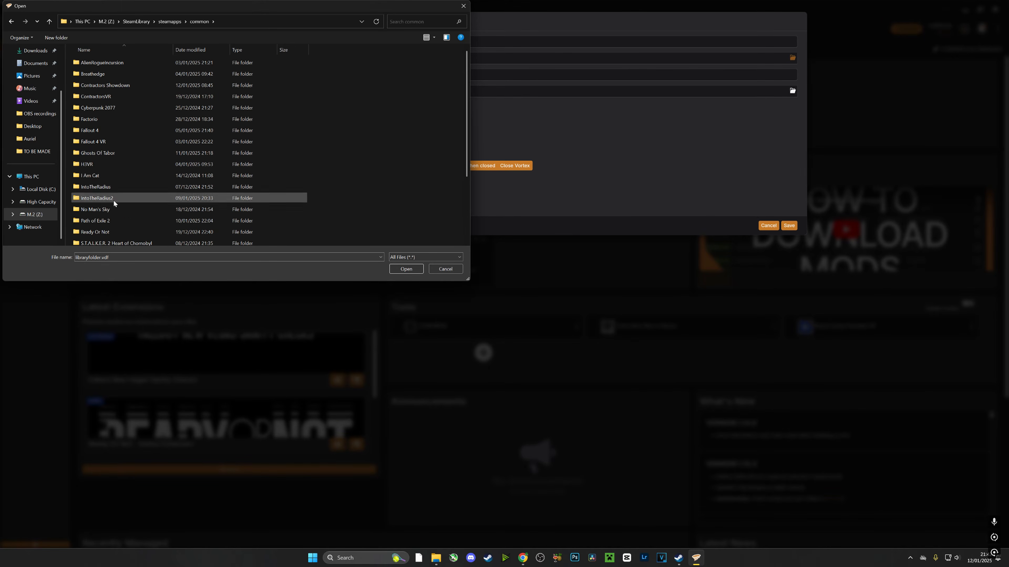
{"action": "scroll", "coordinate": [111, 144], "scroll_direction": "down", "scroll_amount": 3}
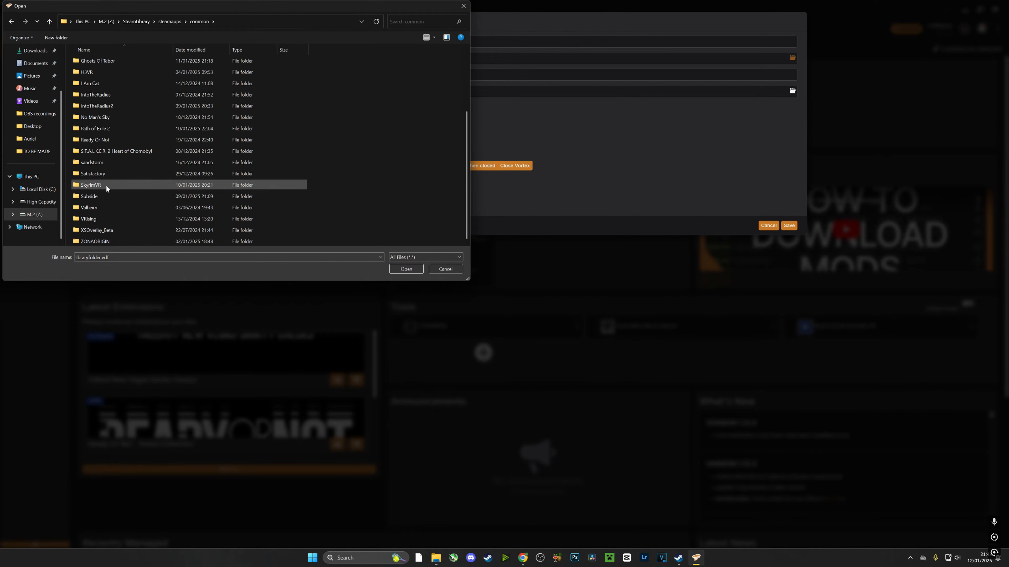
{"action": "double_click", "coordinate": [102, 186]}
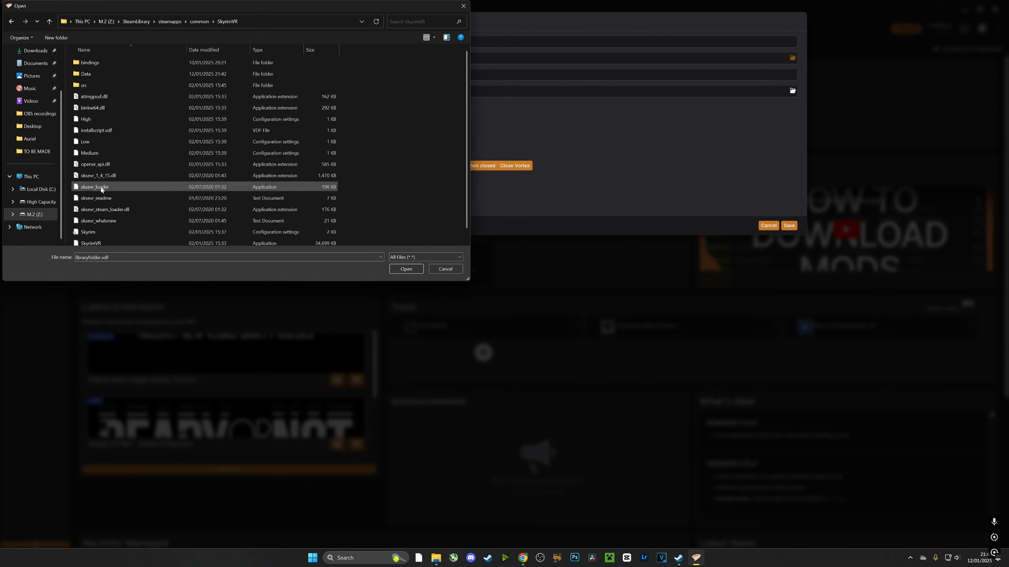
{"action": "scroll", "coordinate": [99, 152], "scroll_direction": "down", "scroll_amount": 1}
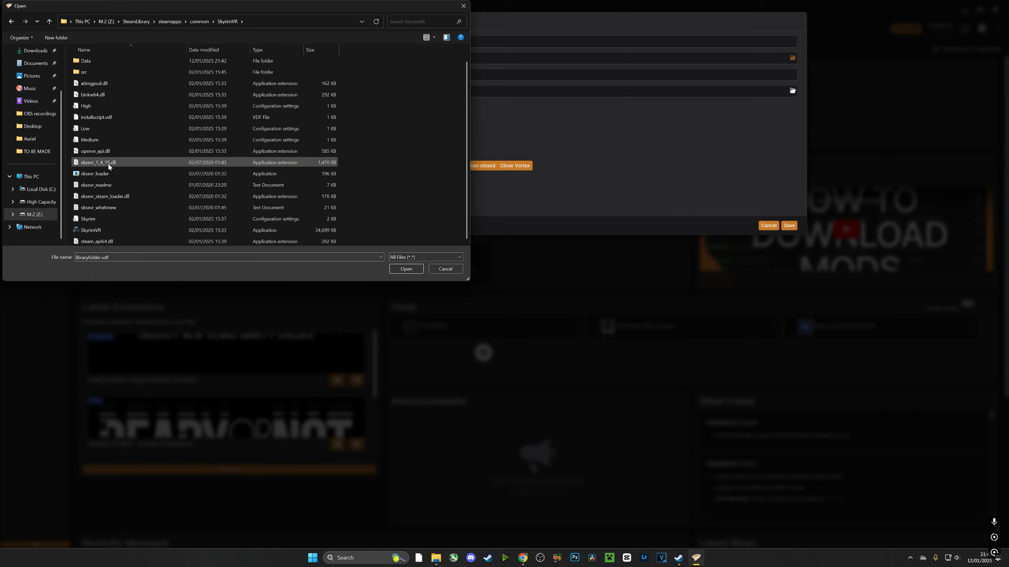
{"action": "left_click", "coordinate": [90, 174]}
{"action": "double_click", "coordinate": [90, 174]}
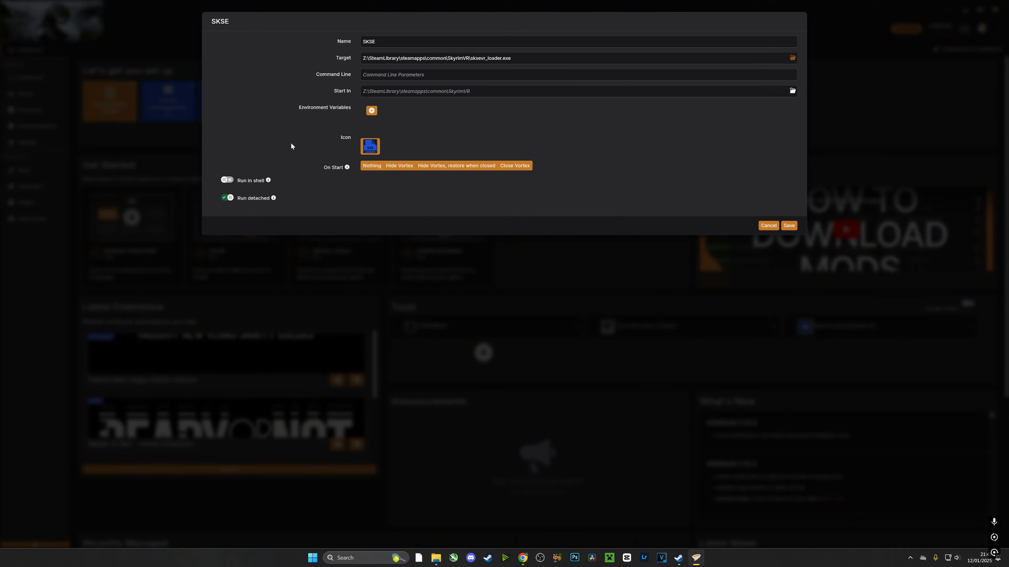
{"action": "left_click", "coordinate": [789, 225]}
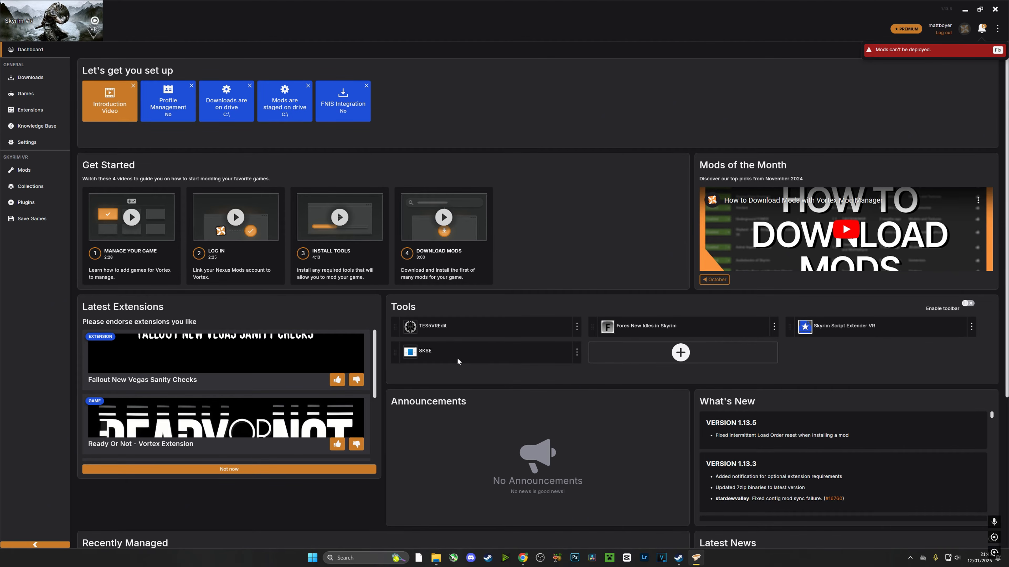
Apply the suggested Hardlink Deployment fix for the deployment problem and bring up the mod staging folder settings.
{"action": "left_click", "coordinate": [997, 50]}
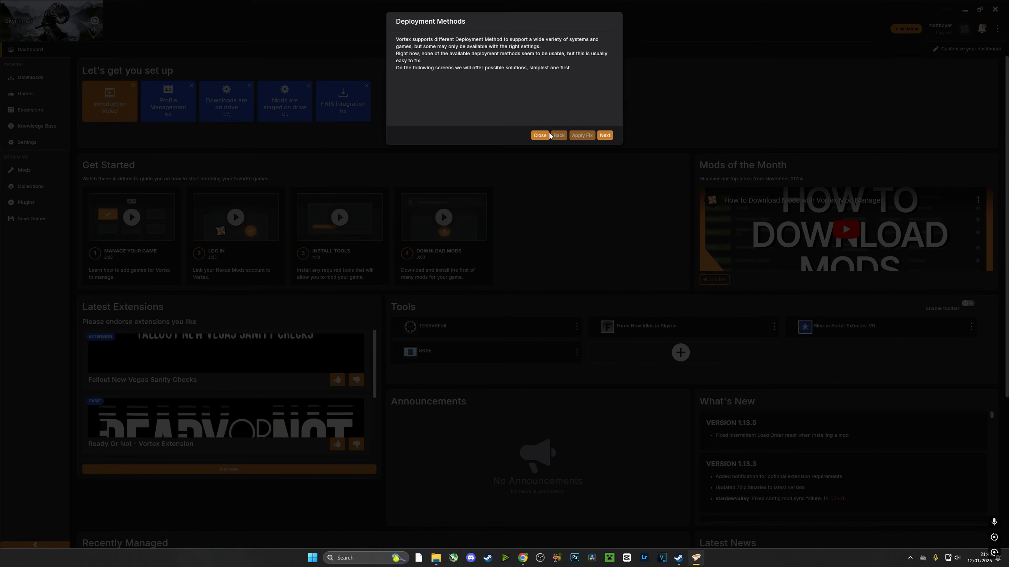
{"action": "left_click", "coordinate": [605, 135]}
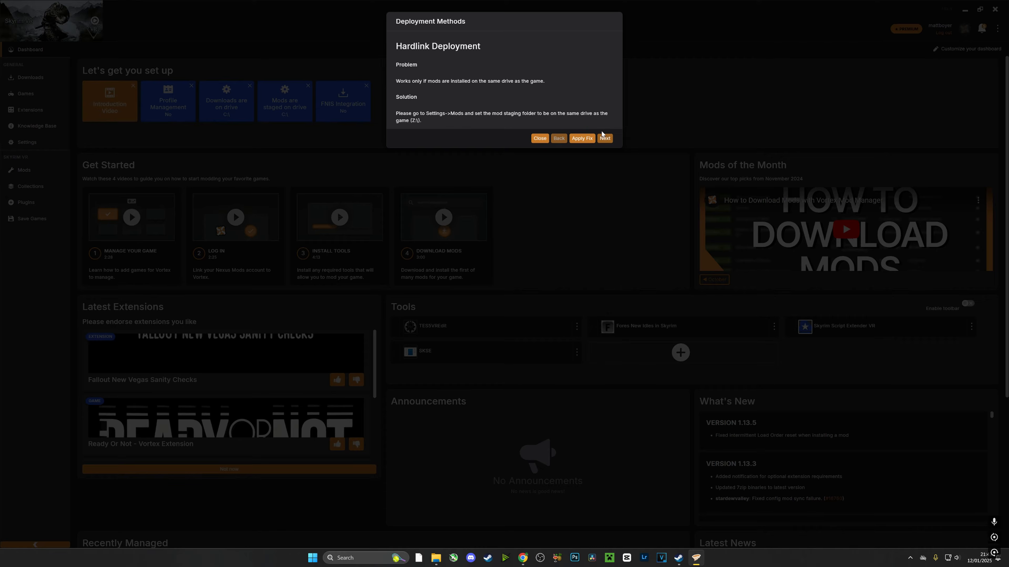
{"action": "left_click", "coordinate": [583, 138]}
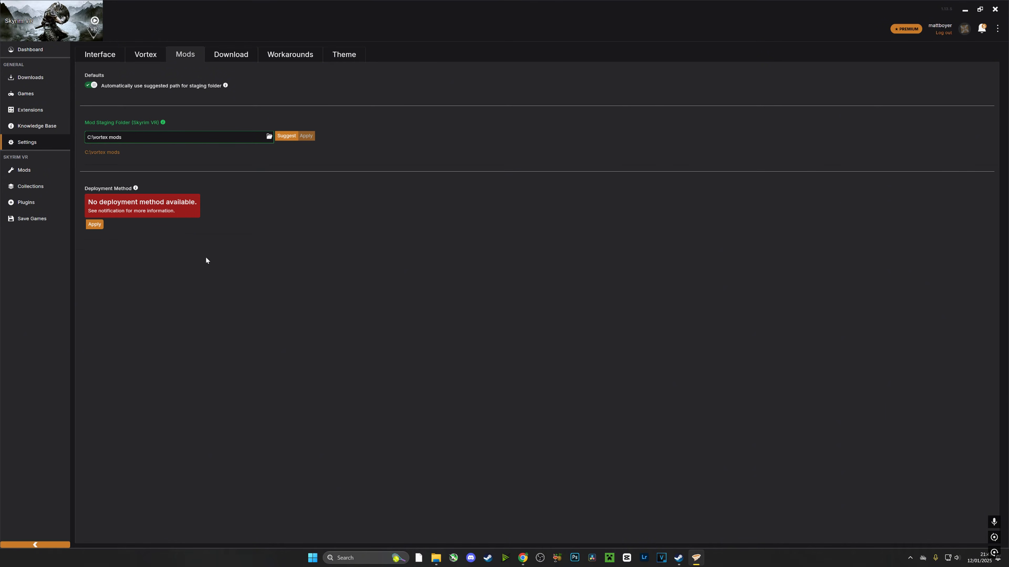
{"action": "left_click", "coordinate": [31, 49]}
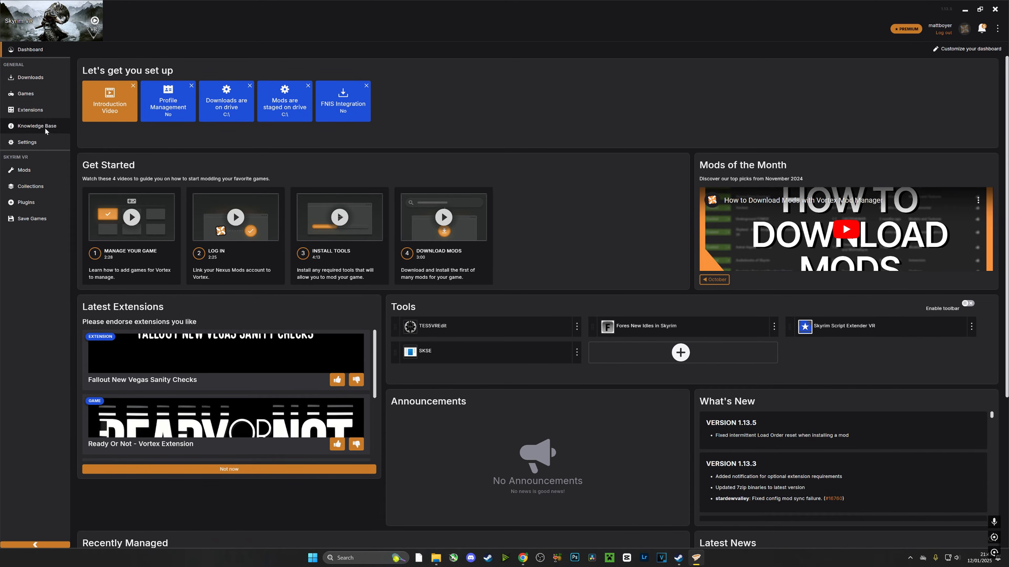
{"action": "left_click", "coordinate": [32, 143]}
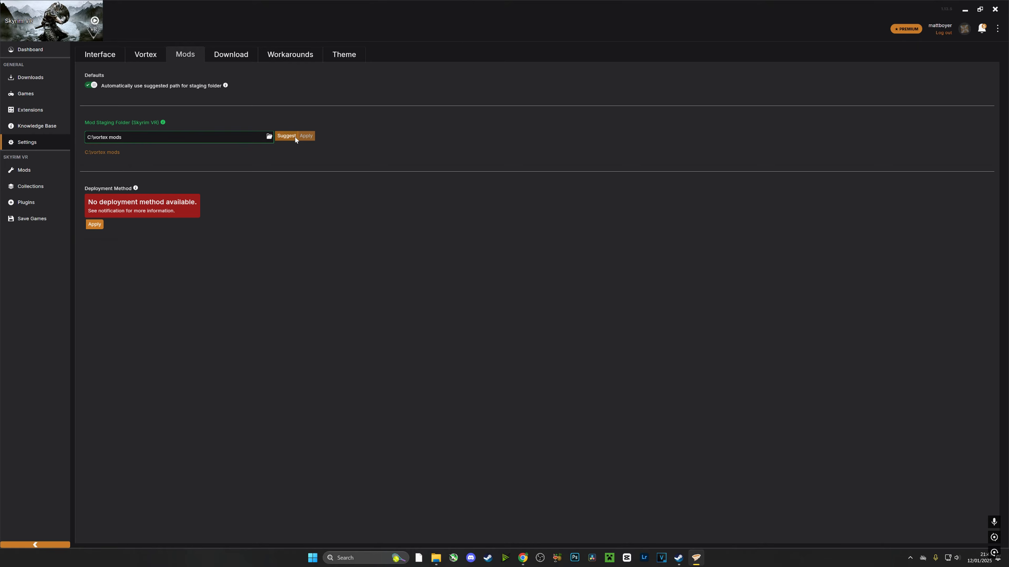
Browse for a new mod staging folder and create a folder named VORTEX MODS on the M.2 (Z:) drive.
{"action": "left_click", "coordinate": [268, 135]}
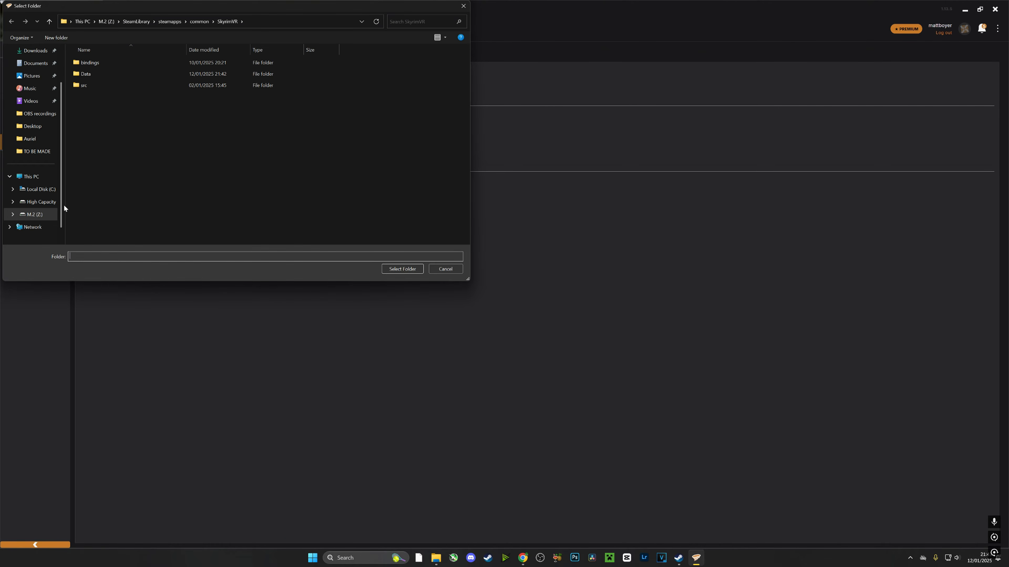
{"action": "left_click", "coordinate": [39, 215]}
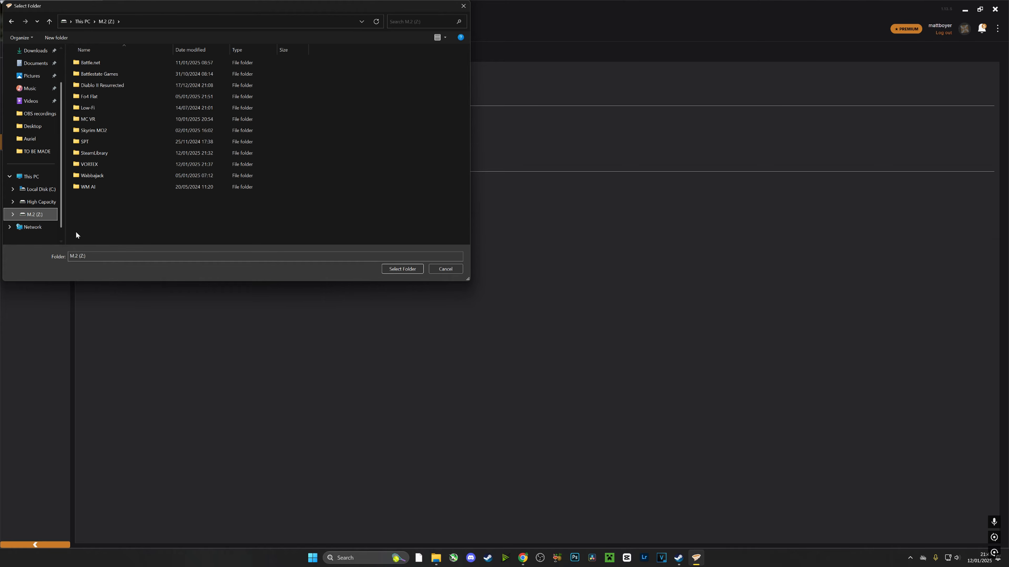
{"action": "right_click", "coordinate": [101, 209]}
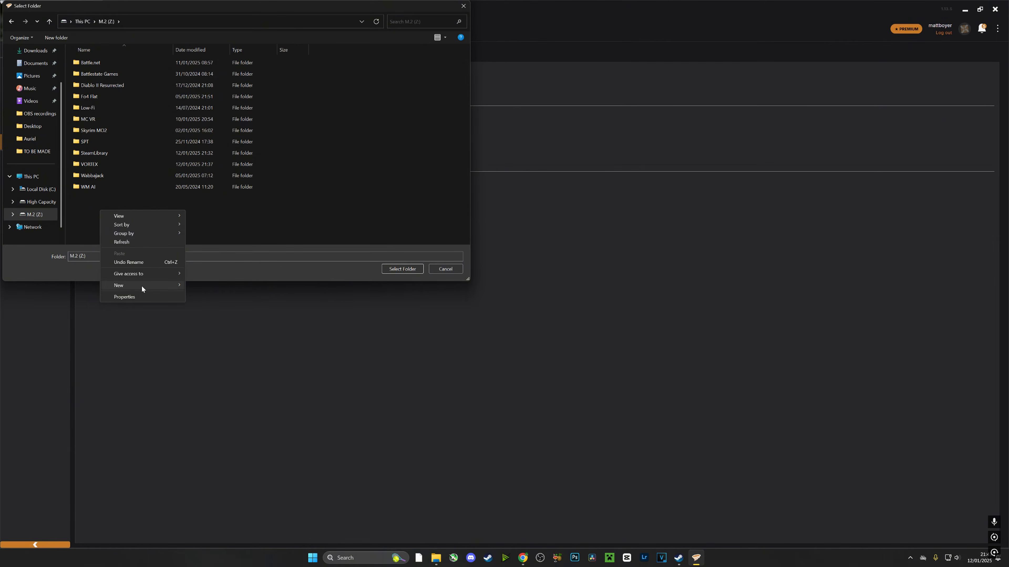
{"action": "mouse_move", "coordinate": [141, 285]}
{"action": "left_click", "coordinate": [203, 287]}
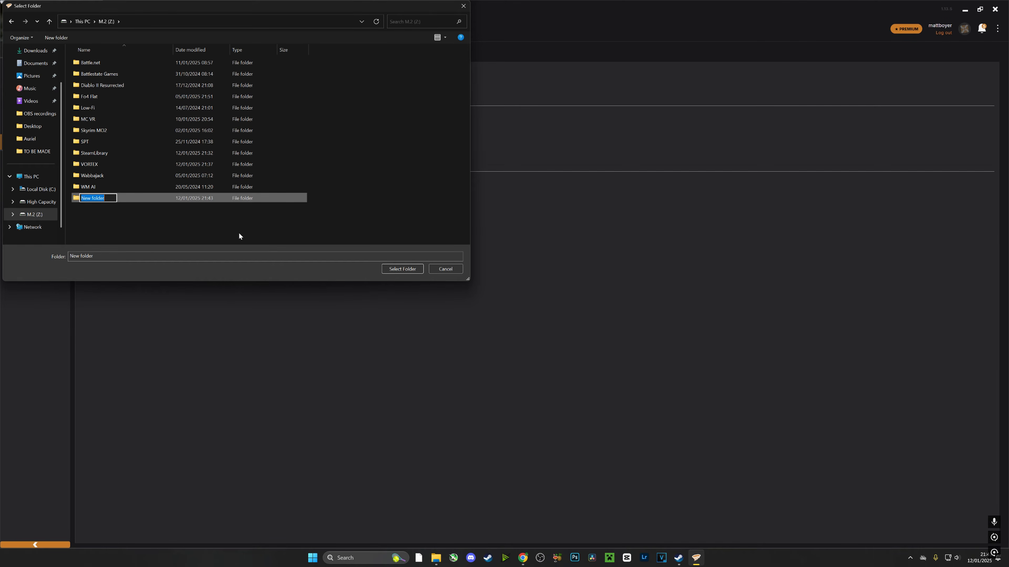
{"action": "type", "text": "VORTEX MODS"}
{"action": "left_click", "coordinate": [239, 234]}
Choose Z:\VORTEX MODS as the Skyrim VR mod staging folder, apply it, and apply Hardlink Deployment as the deployment method.
{"action": "left_click", "coordinate": [97, 198]}
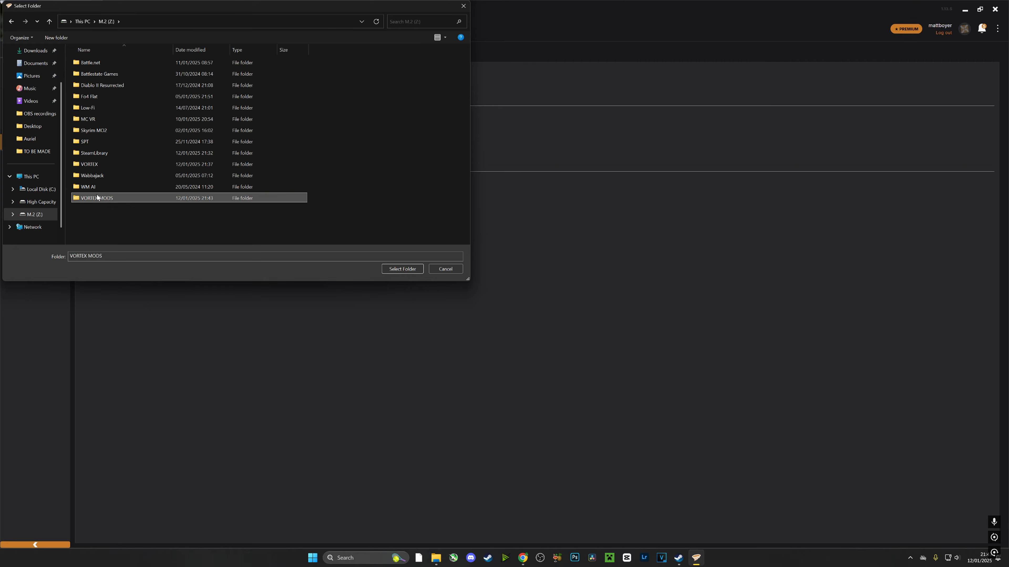
{"action": "left_click", "coordinate": [416, 270]}
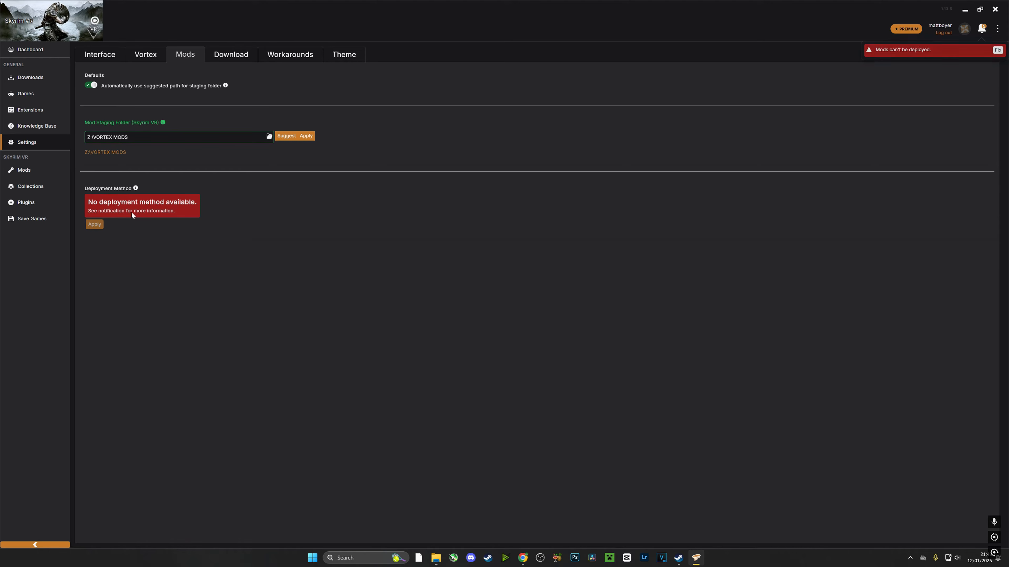
{"action": "left_click", "coordinate": [310, 137]}
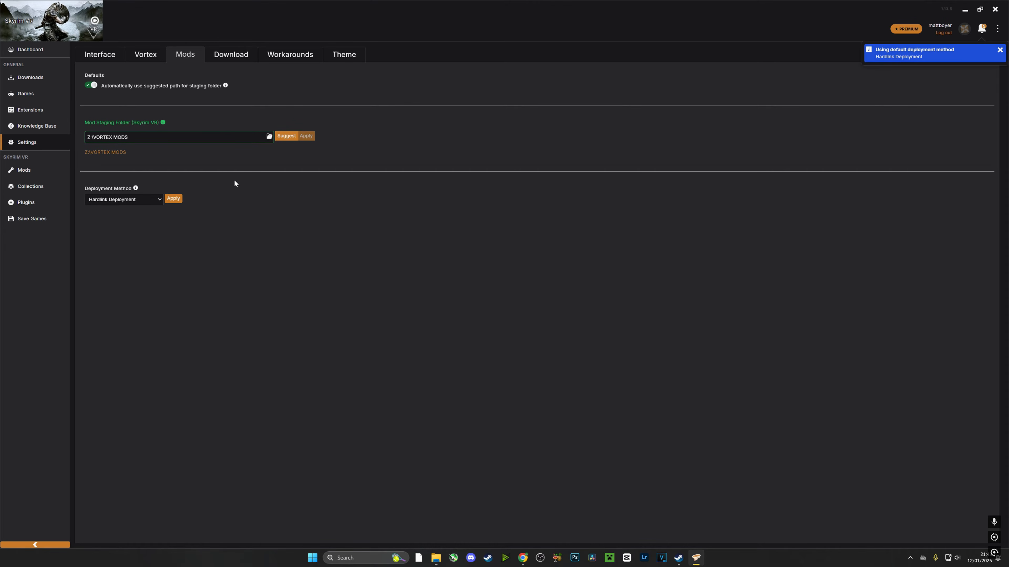
{"action": "left_click", "coordinate": [178, 198]}
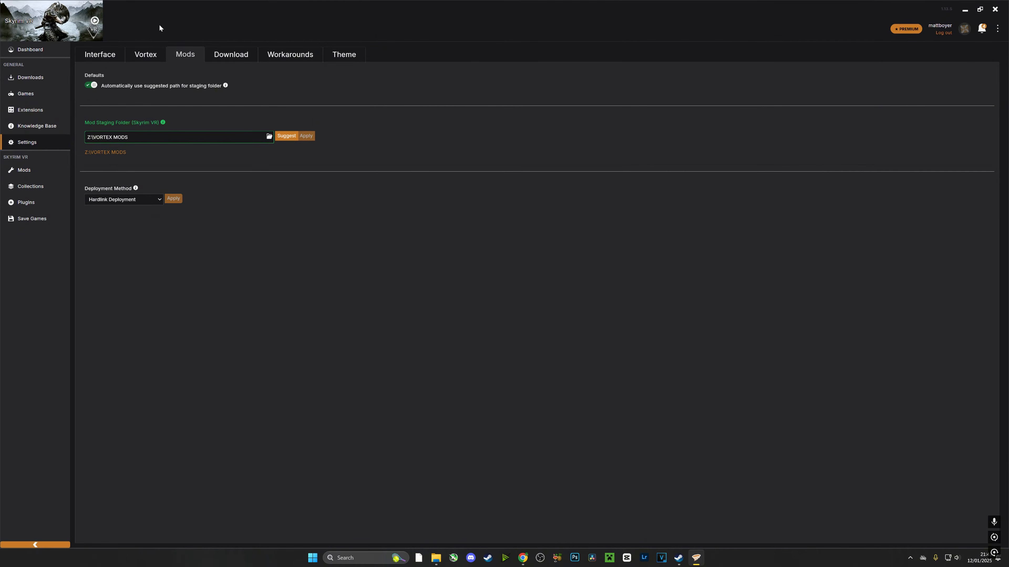
Restore Vortex to a smaller window on the desktop and bring up the Skyrim VR mods page.
{"action": "left_click_drag", "start_coordinate": [160, 24], "coordinate": [388, 49]}
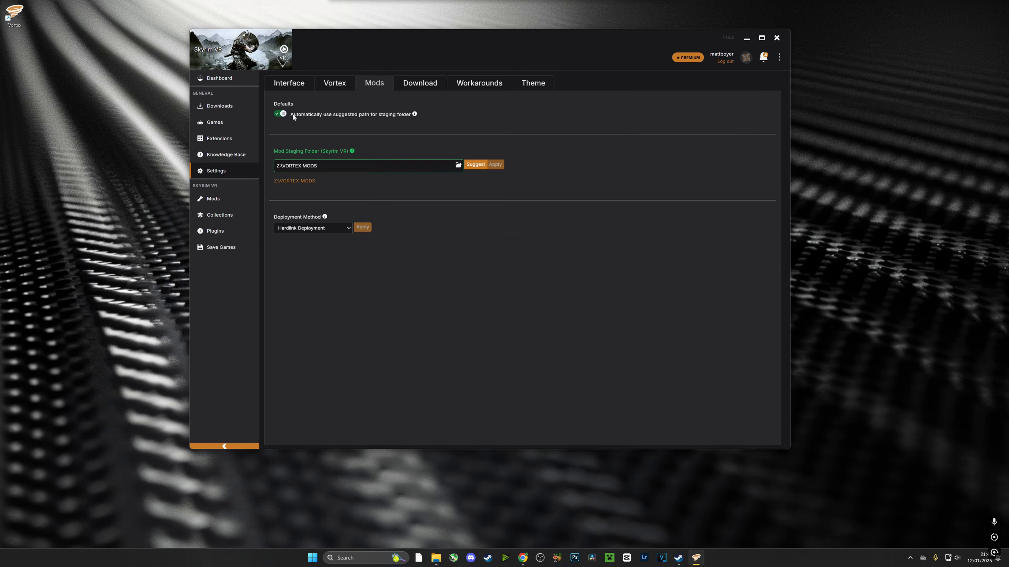
{"action": "left_click", "coordinate": [222, 199]}
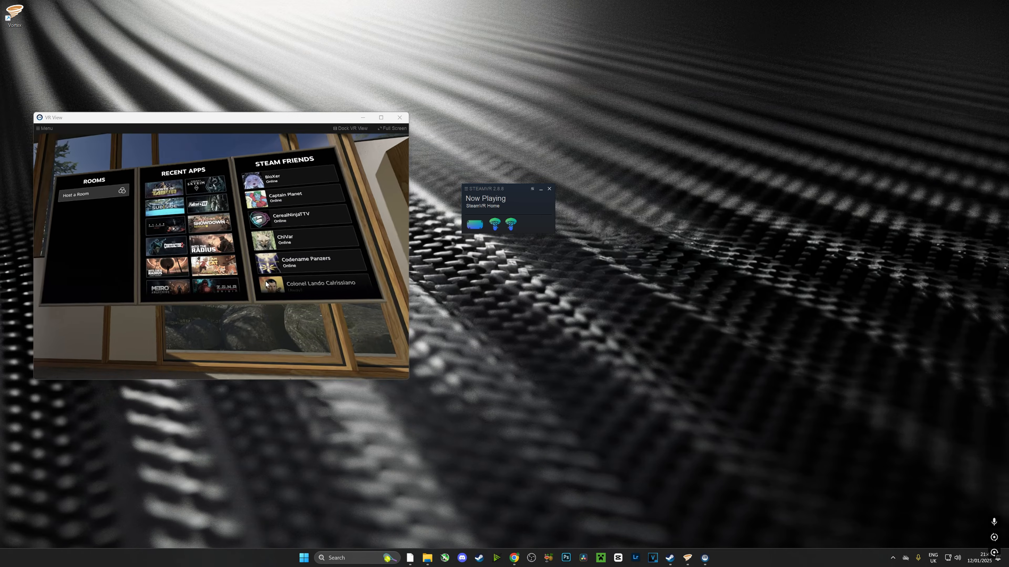
{"action": "left_click", "coordinate": [687, 558]}
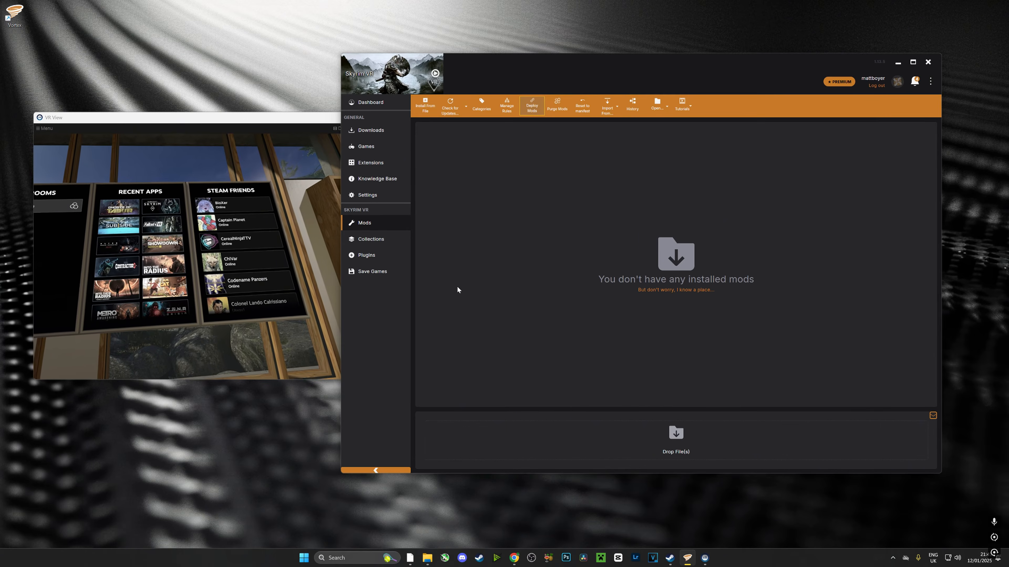
Launch Skyrim VR from the Vortex dashboard, deploying the pending mod changes and allowing Vortex to make changes to the device.
{"action": "left_click", "coordinate": [371, 102]}
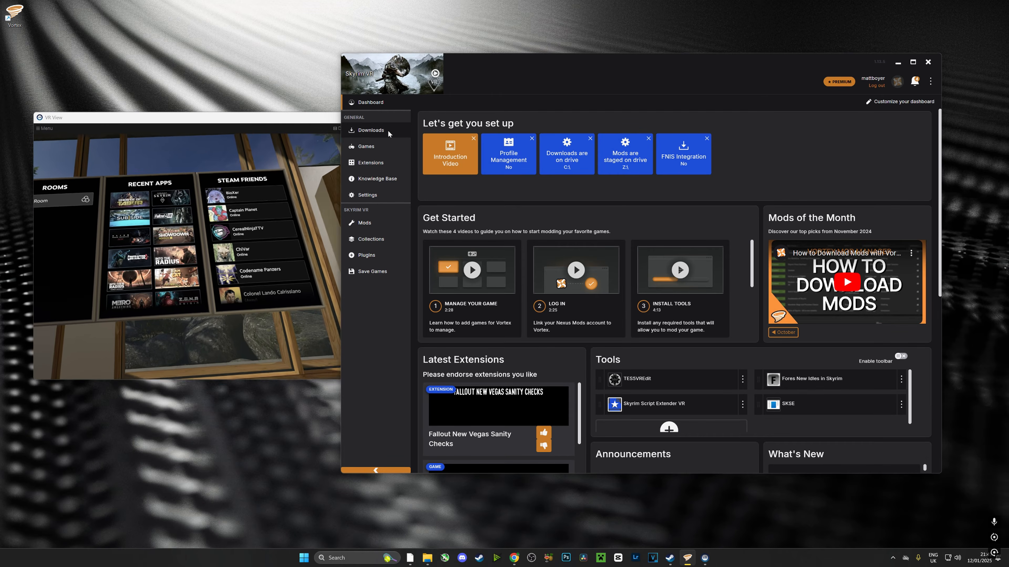
{"action": "left_click", "coordinate": [435, 74]}
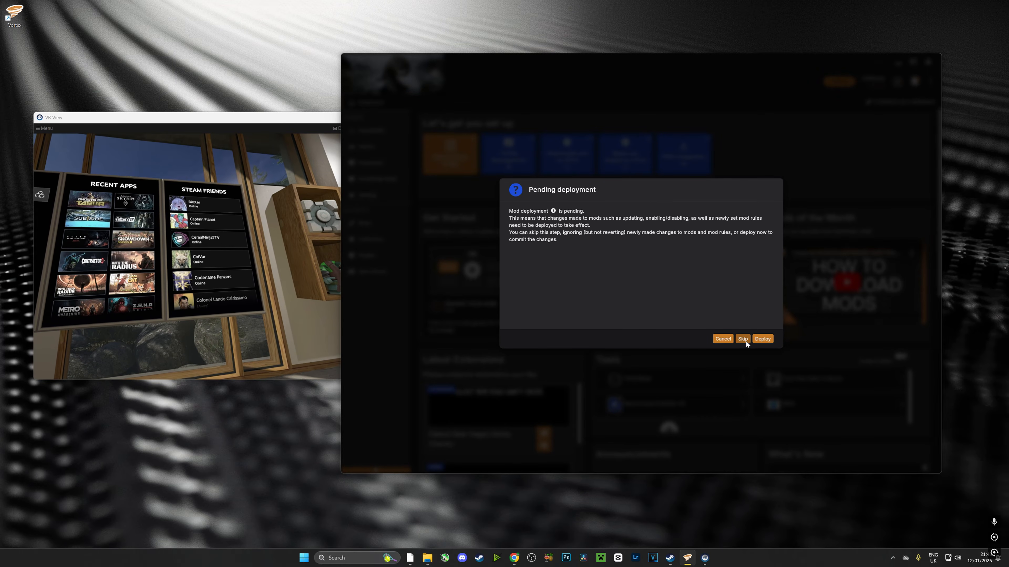
{"action": "left_click", "coordinate": [765, 341]}
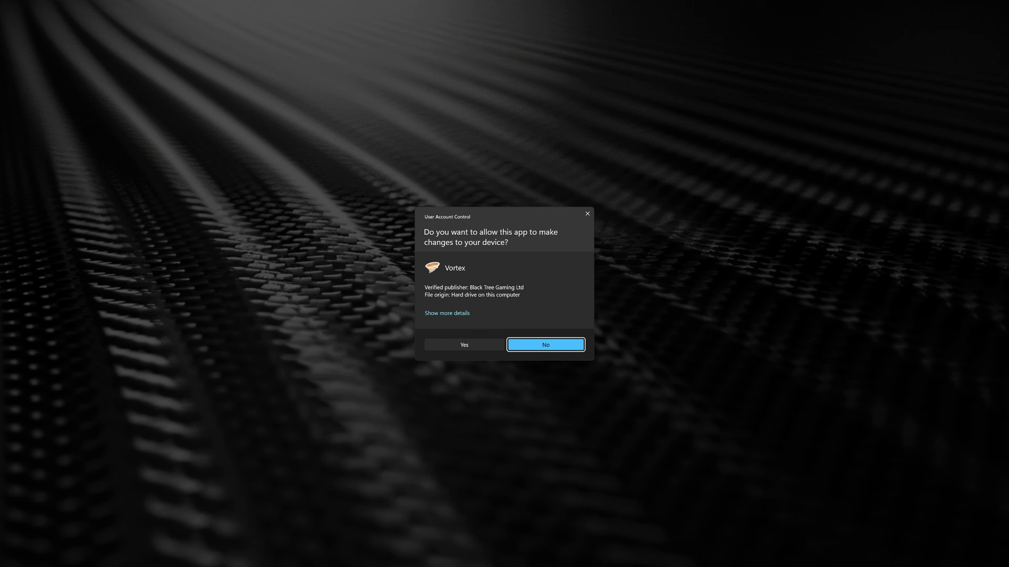
{"action": "left_click", "coordinate": [481, 346]}
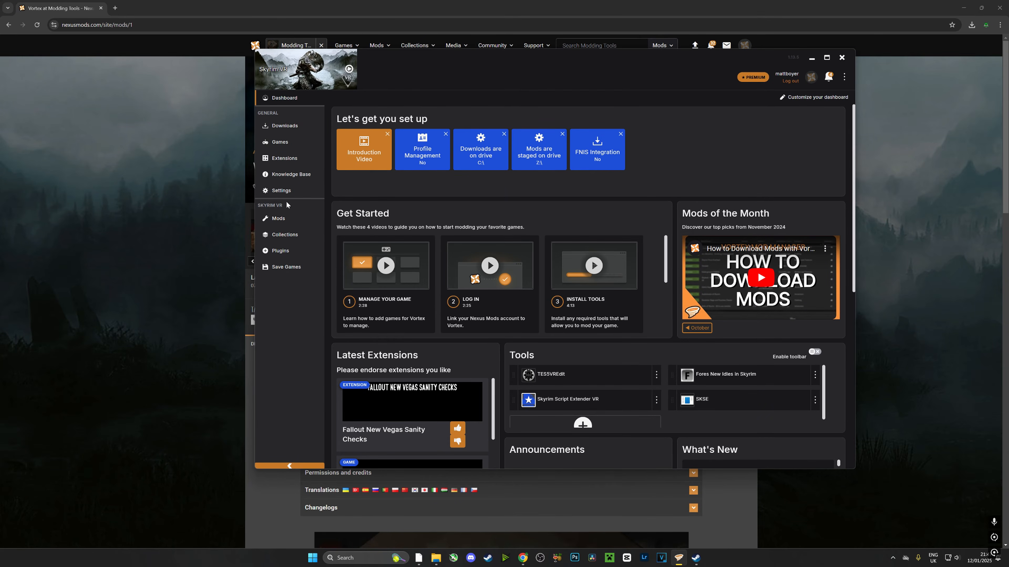
Show the Skyrim VR mods page in Vortex and bring the Nexus Mods site in the browser to the front.
{"action": "left_click", "coordinate": [281, 220]}
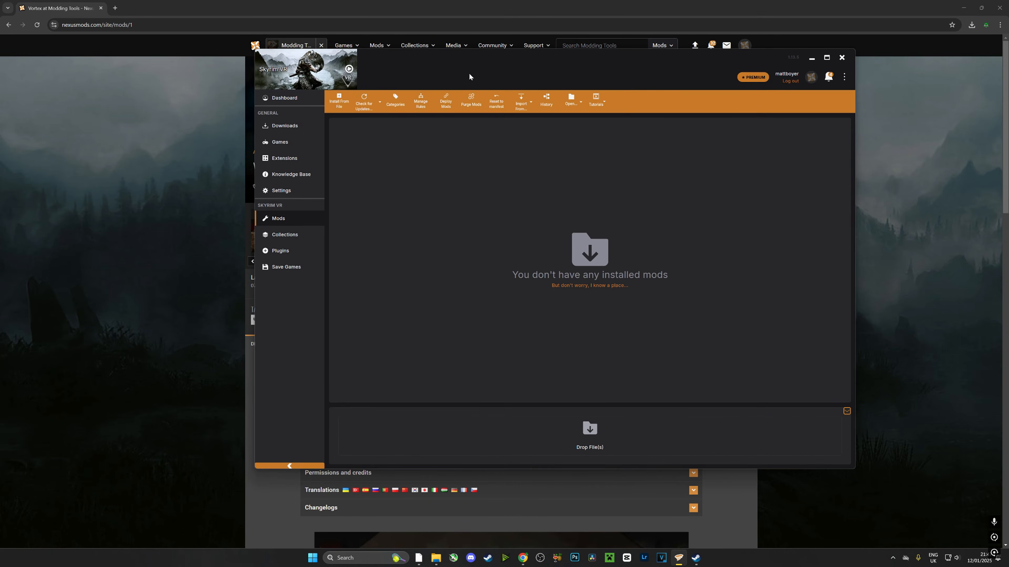
{"action": "left_click_drag", "start_coordinate": [469, 73], "coordinate": [600, 90]}
{"action": "left_click", "coordinate": [185, 238]}
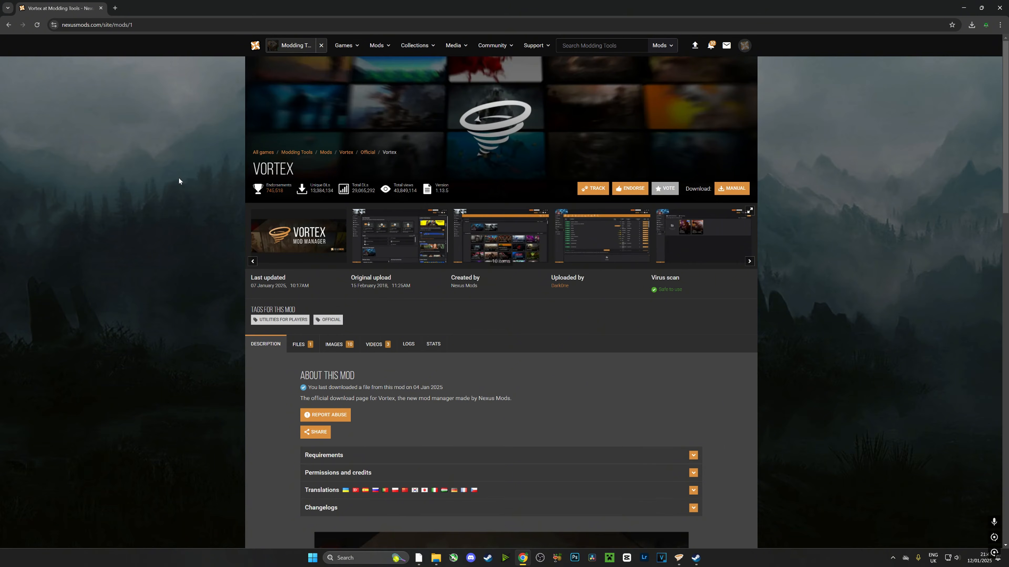
Go to the Skyrim Special Edition section of Nexus Mods and list its most popular mods of all time.
{"action": "left_click", "coordinate": [347, 46]}
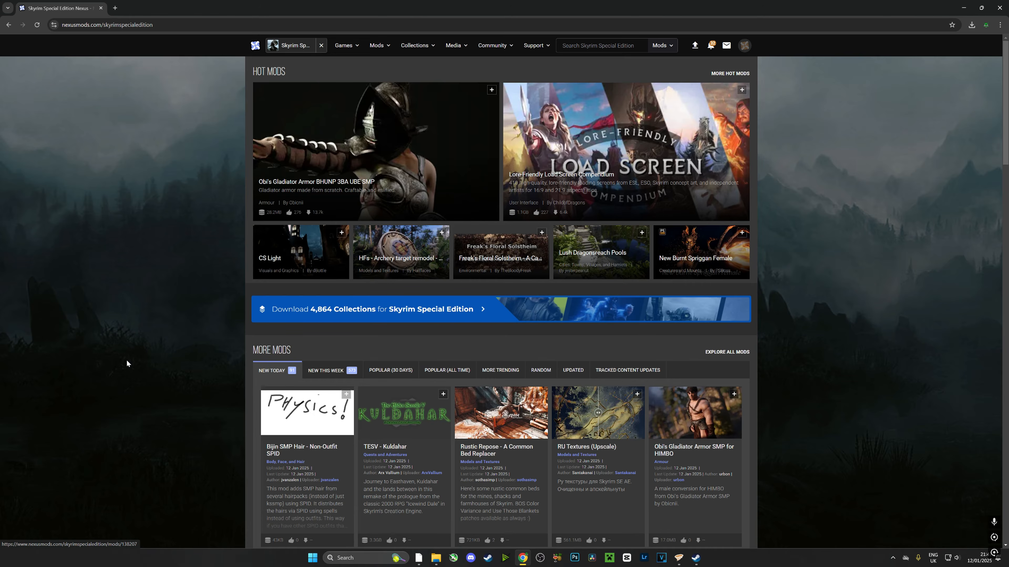
{"action": "scroll", "coordinate": [173, 347], "scroll_direction": "down", "scroll_amount": 4}
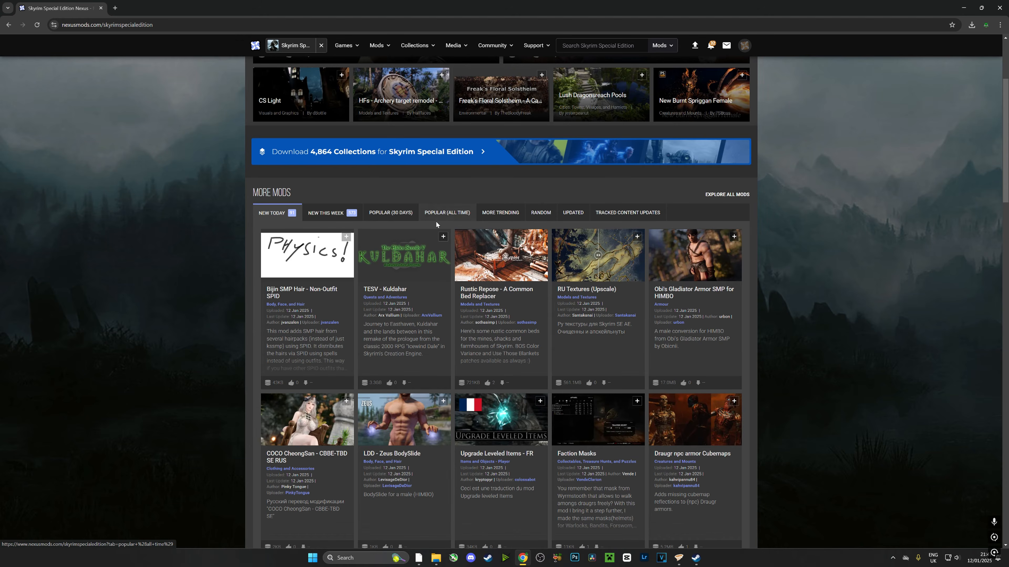
{"action": "left_click", "coordinate": [448, 217]}
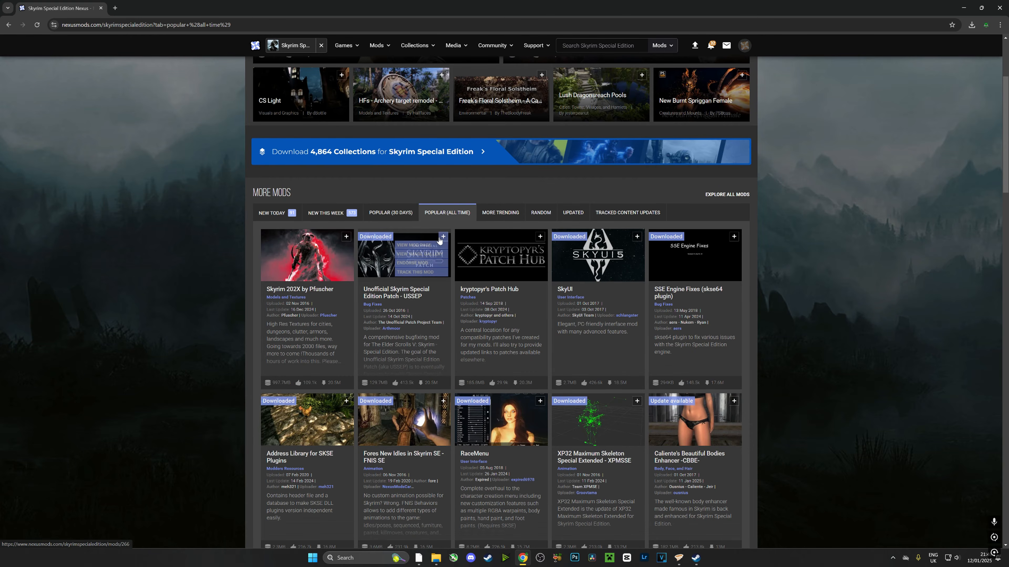
Open Unofficial Skyrim Special Edition Patch - USSEP in a new tab, download it through Vortex, and dismiss the download pop-up.
{"action": "right_click", "coordinate": [386, 266]}
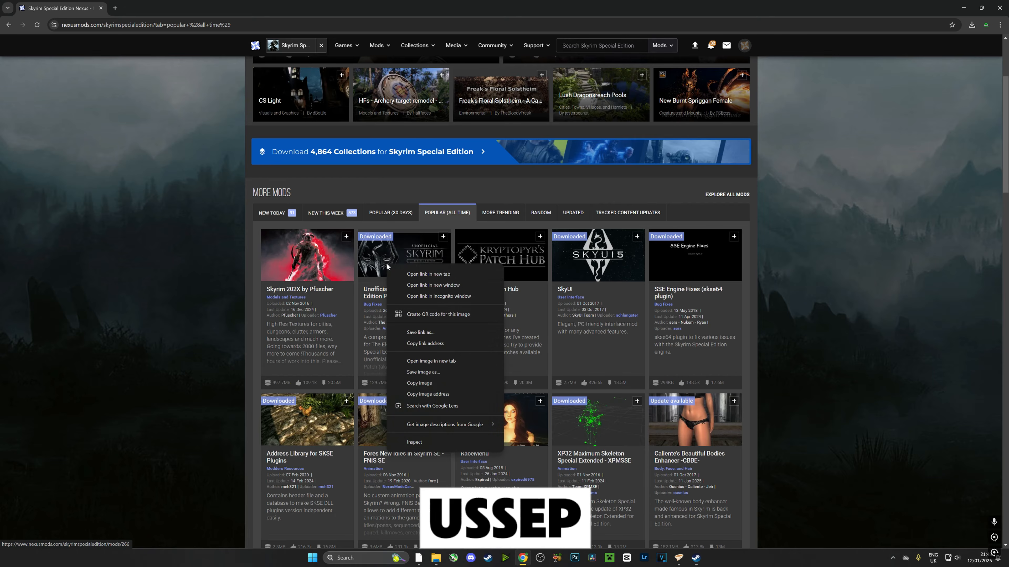
{"action": "left_click", "coordinate": [411, 273]}
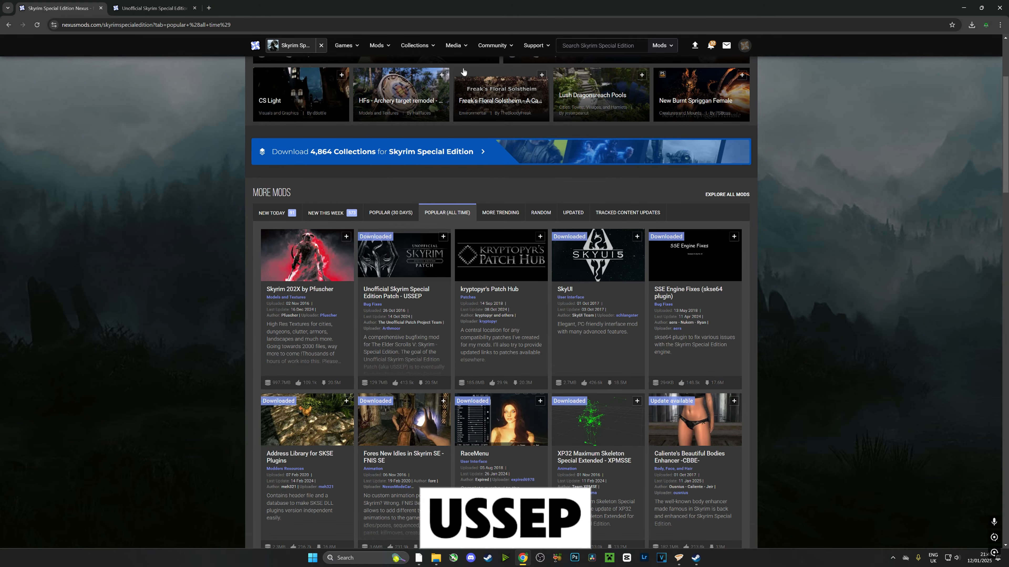
{"action": "left_click", "coordinate": [145, 9]}
{"action": "left_click", "coordinate": [695, 189]}
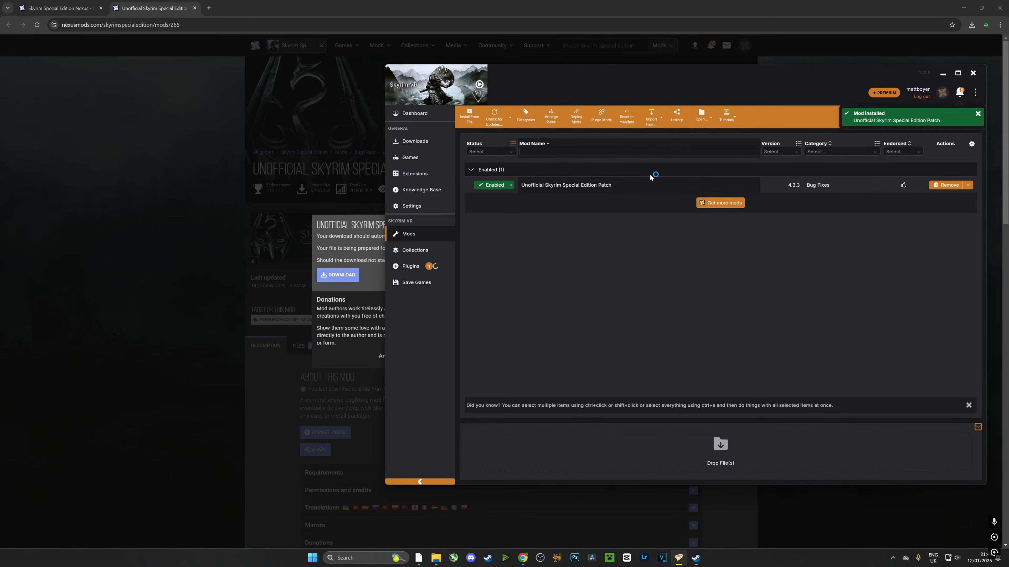
{"action": "left_click", "coordinate": [945, 73]}
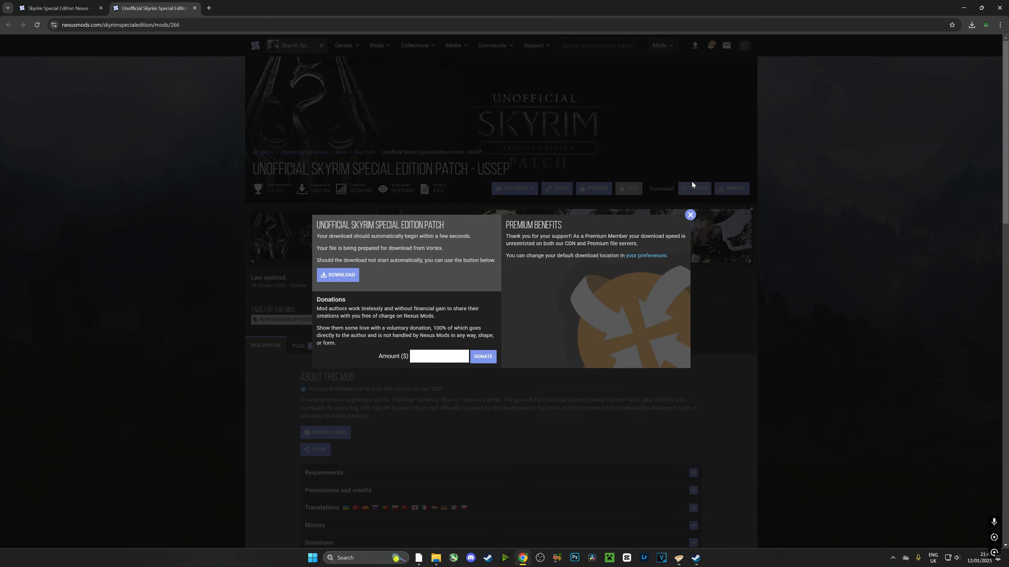
{"action": "left_click", "coordinate": [691, 214]}
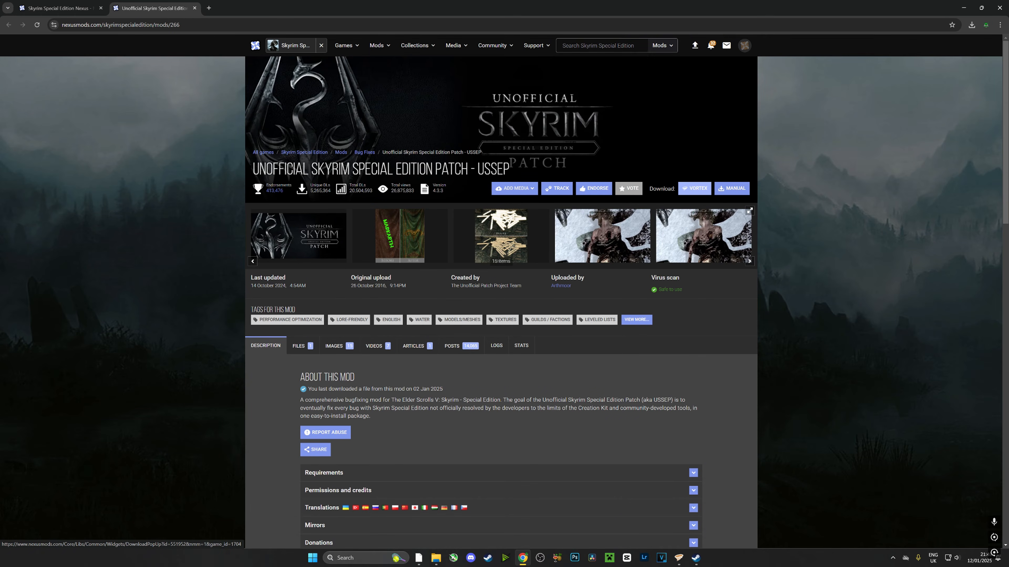
Search the Skyrim Special Edition mods for "skyui vr" and open the SkyUI - VR mod page.
{"action": "left_click", "coordinate": [598, 46]}
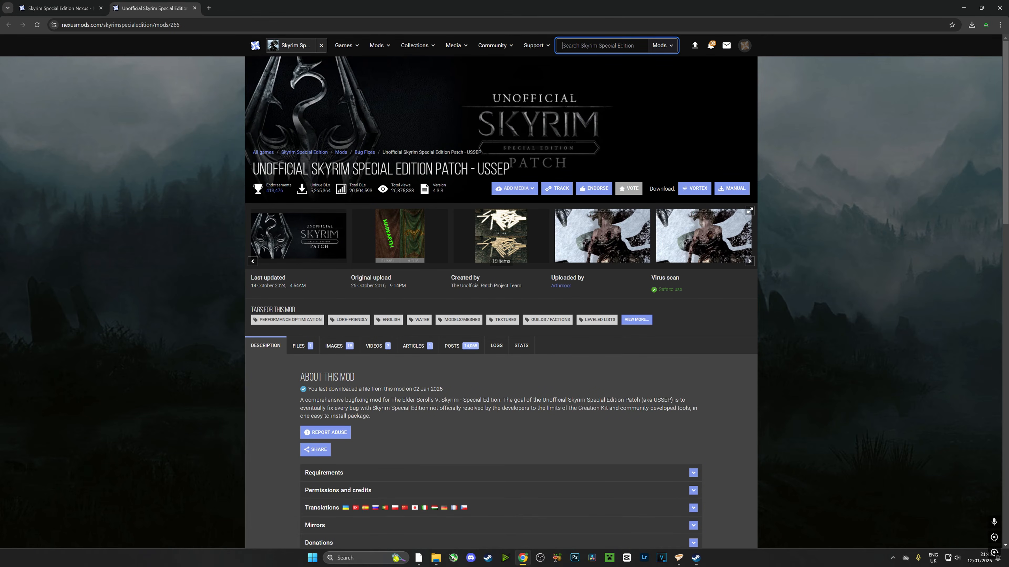
{"action": "type", "text": "skyui v"}
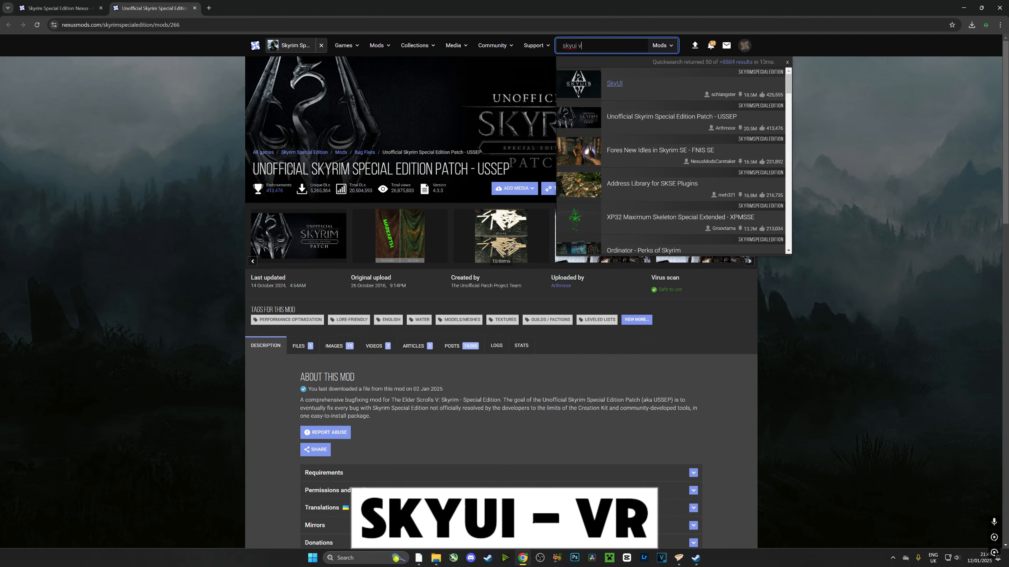
{"action": "type", "text": "r"}
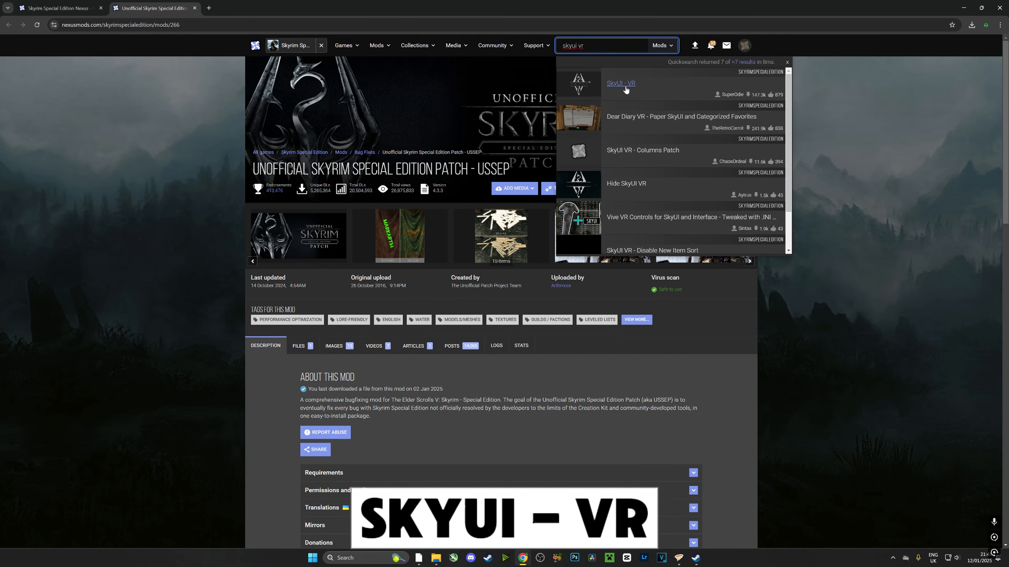
{"action": "left_click", "coordinate": [625, 88]}
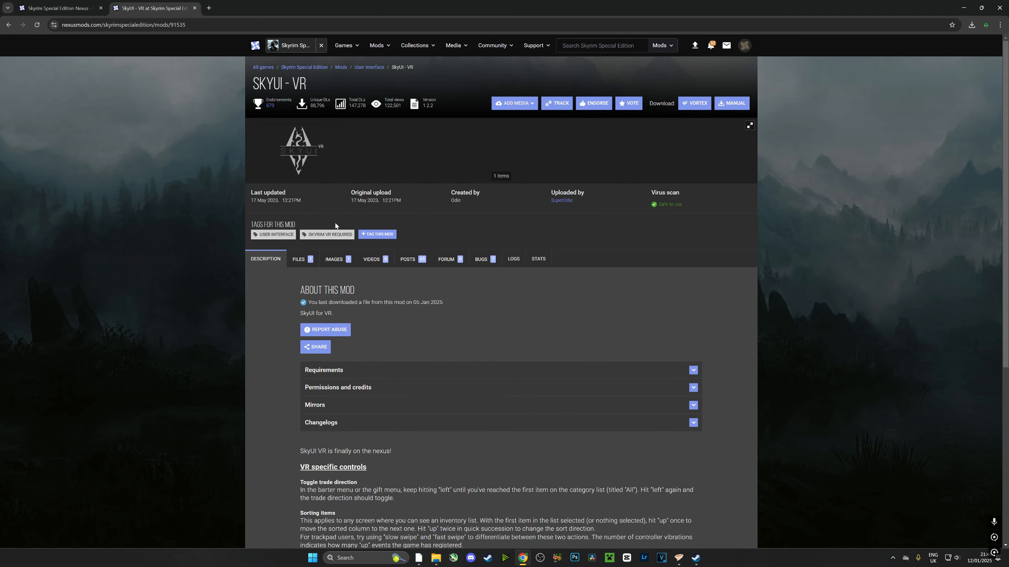
From the Skyrim 202X mod page, search for "vrik" and open VRIK Player Avatar in a new tab.
{"action": "left_click", "coordinate": [165, 7]}
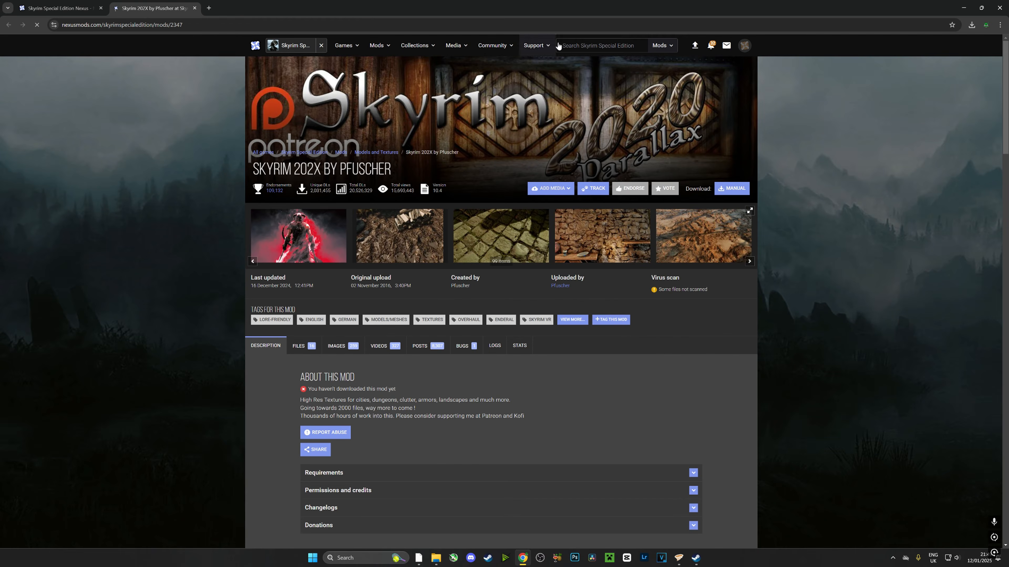
{"action": "left_click", "coordinate": [587, 46]}
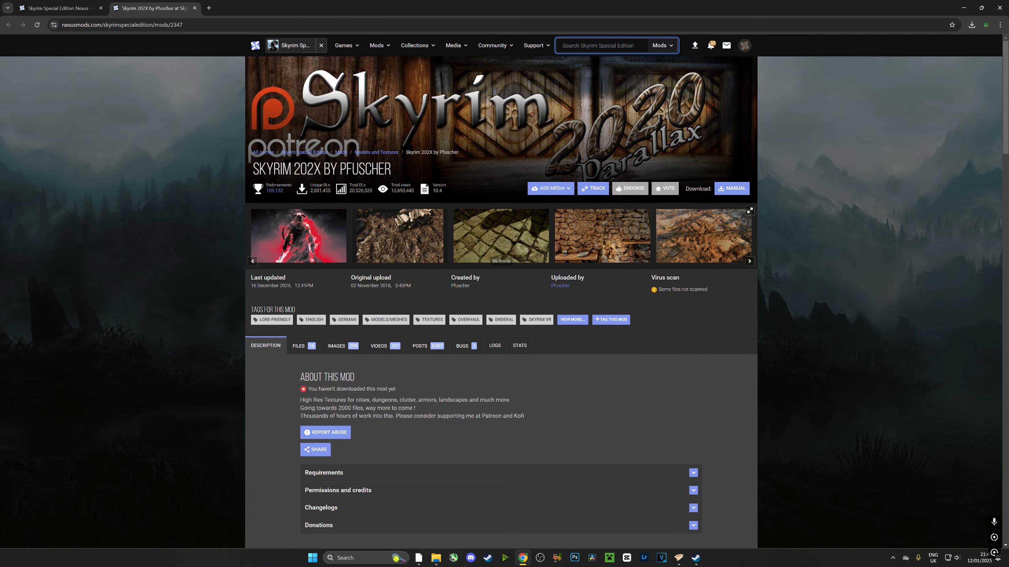
{"action": "type", "text": "vrik"}
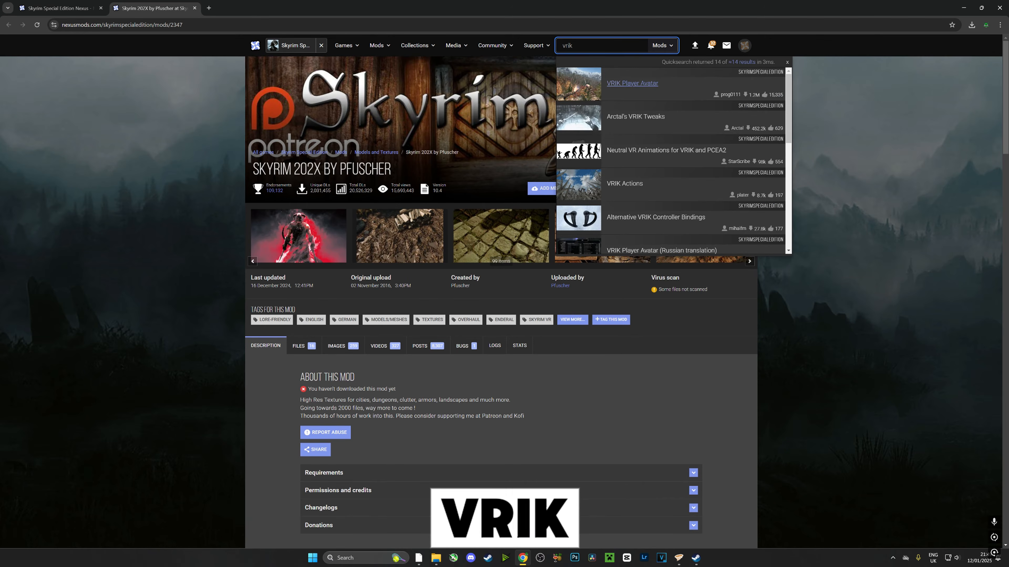
{"action": "right_click", "coordinate": [631, 81]}
{"action": "left_click", "coordinate": [655, 89]}
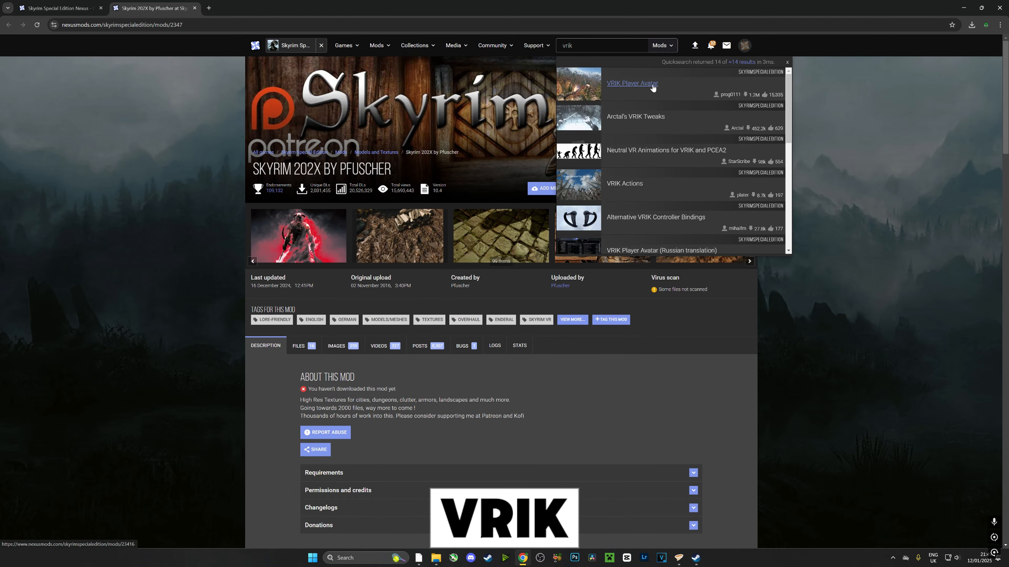
Search the Skyrim Special Edition mods for "higg" and open HIGGS - Enhanced VR Interaction in a new tab.
{"action": "mouse_move", "coordinate": [572, 46]}
{"action": "left_mouse_down"}
{"action": "mouse_move", "coordinate": [553, 46]}
{"action": "mouse_move", "coordinate": [564, 47]}
{"action": "left_mouse_up"}
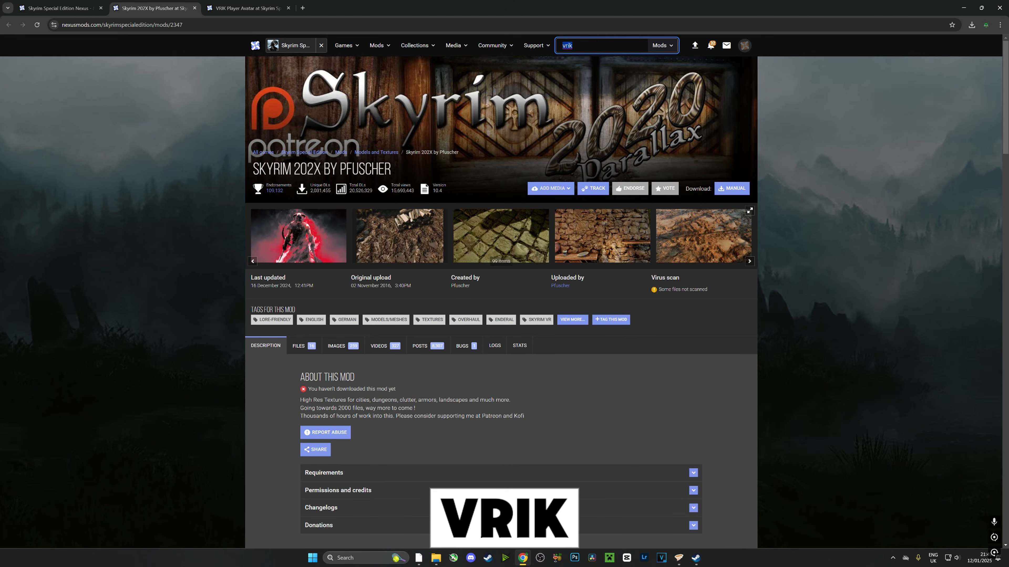
{"action": "key", "text": "BackSpace"}
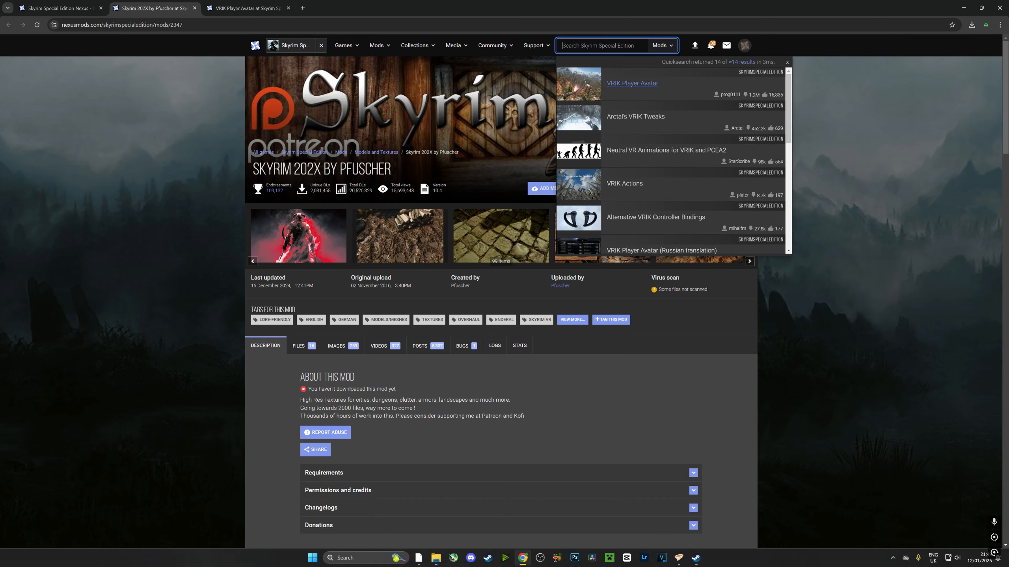
{"action": "type", "text": "higg"}
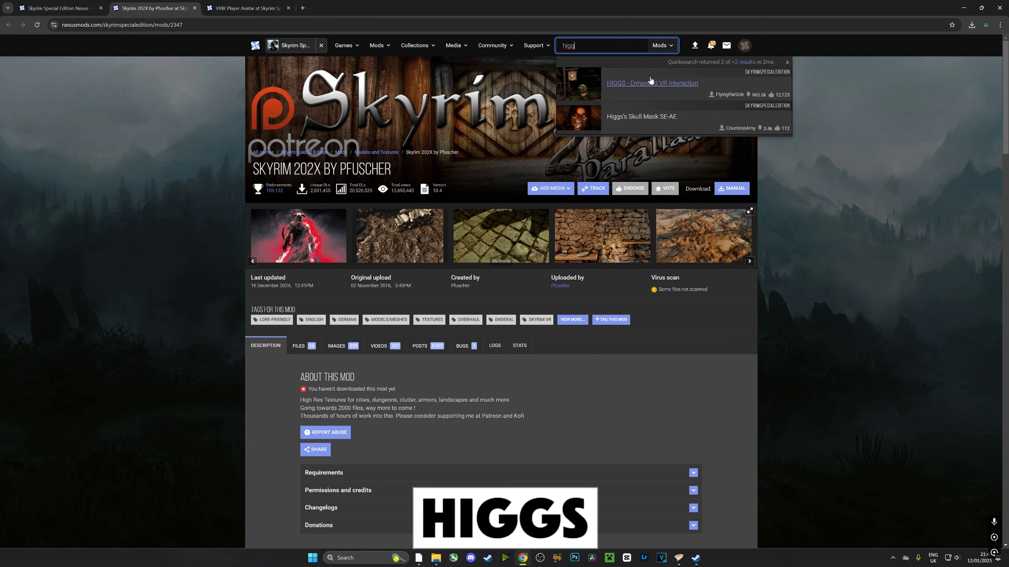
{"action": "right_click", "coordinate": [652, 82]}
{"action": "left_click", "coordinate": [675, 94]}
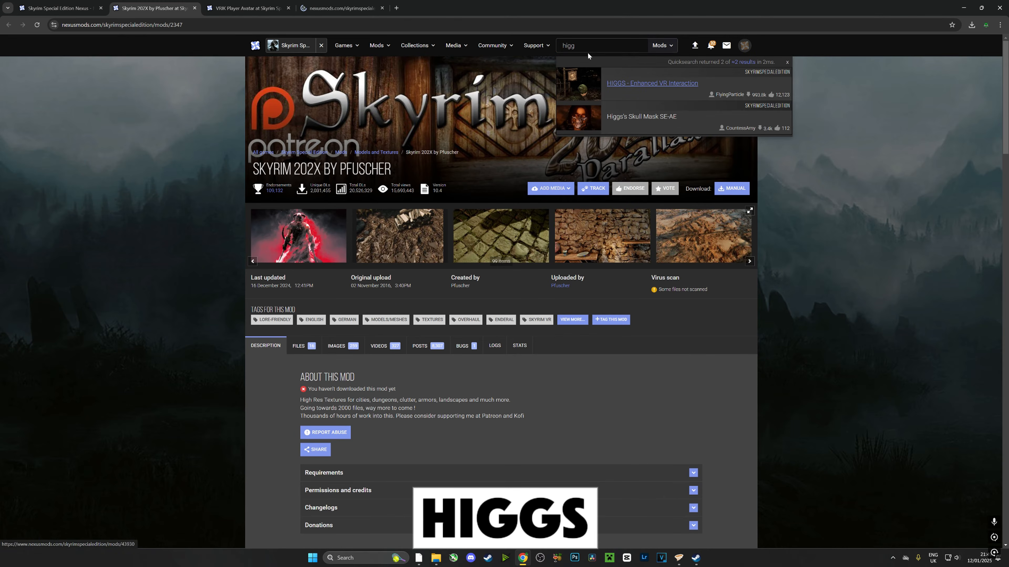
Search the mods for "planck" and open PLANCK - Physical Animation and Character Kinetics in a new tab.
{"action": "left_click", "coordinate": [586, 47]}
{"action": "key", "text": "BackSpace"}
{"action": "key", "text": "BackSpace"}
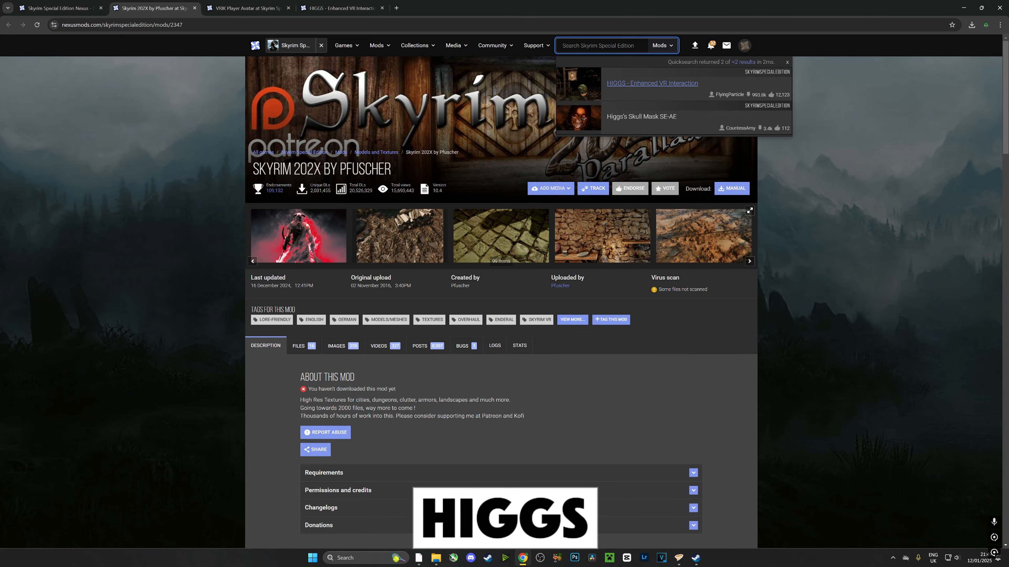
{"action": "type", "text": "planck"}
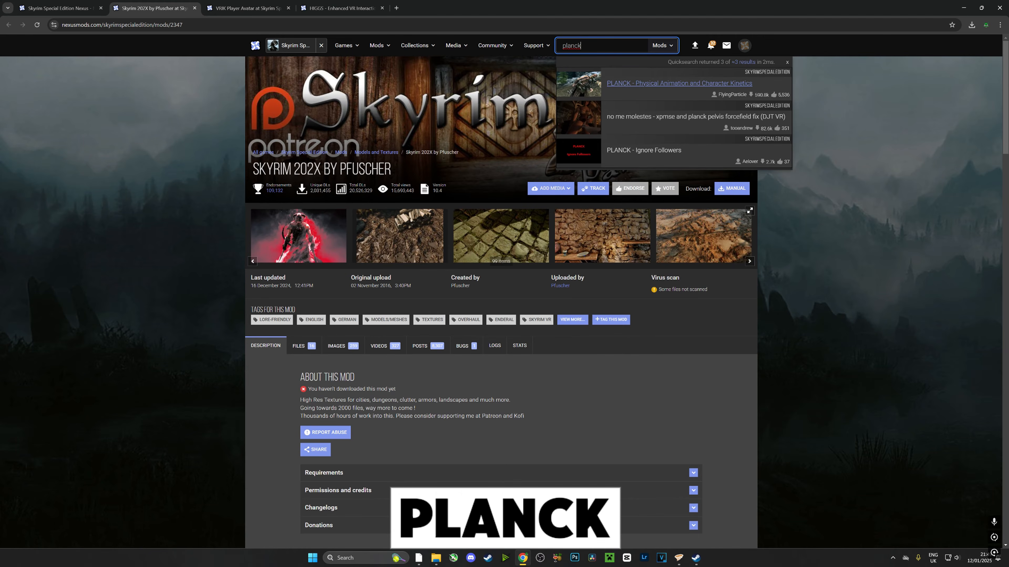
{"action": "middle_click", "coordinate": [636, 85]}
{"action": "right_click", "coordinate": [636, 85]}
{"action": "left_click", "coordinate": [661, 93]}
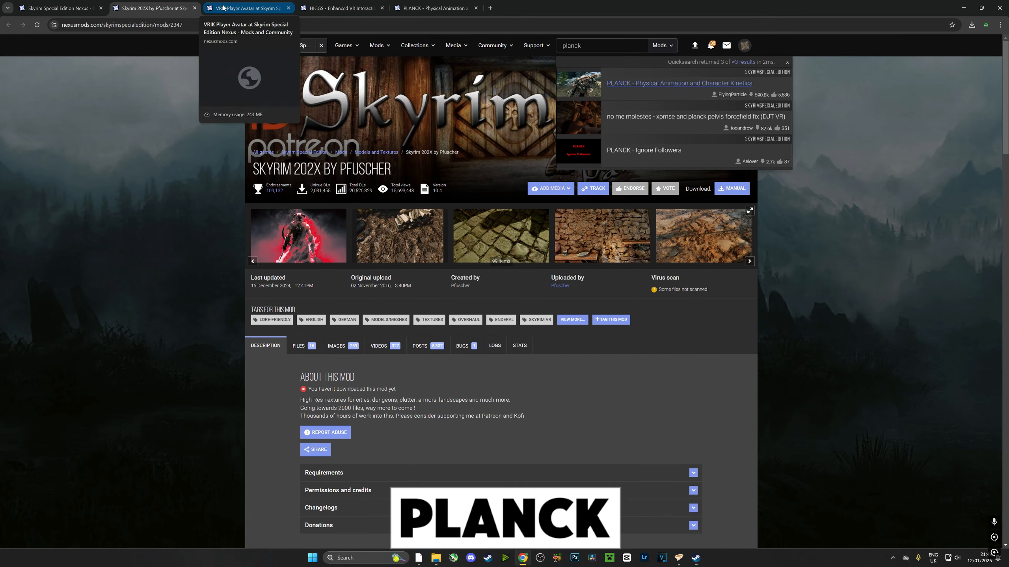
Close the Skyrim 202X page and download VRIK Player Avatar through Vortex.
{"action": "left_click", "coordinate": [194, 8]}
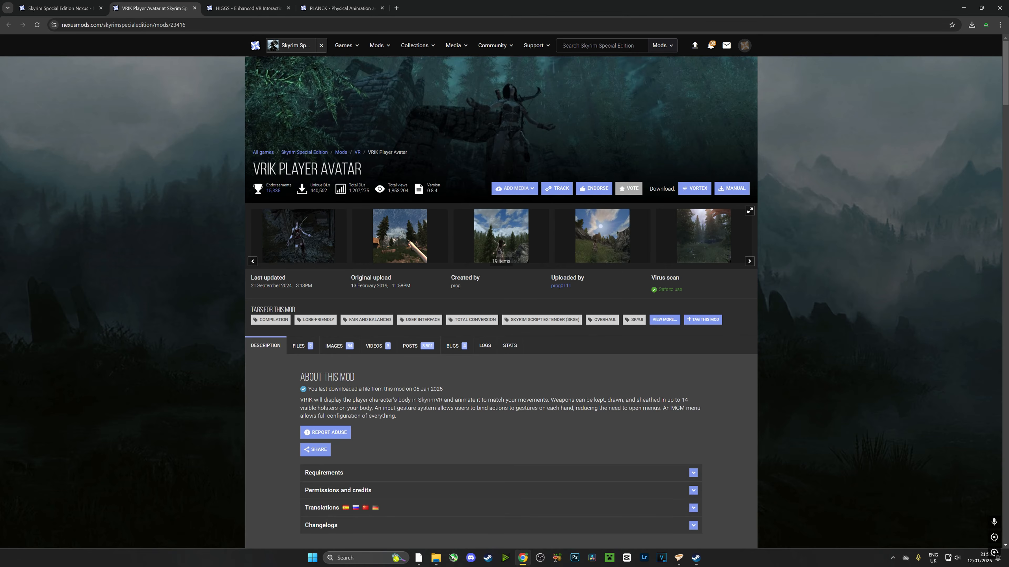
{"action": "left_click", "coordinate": [700, 192]}
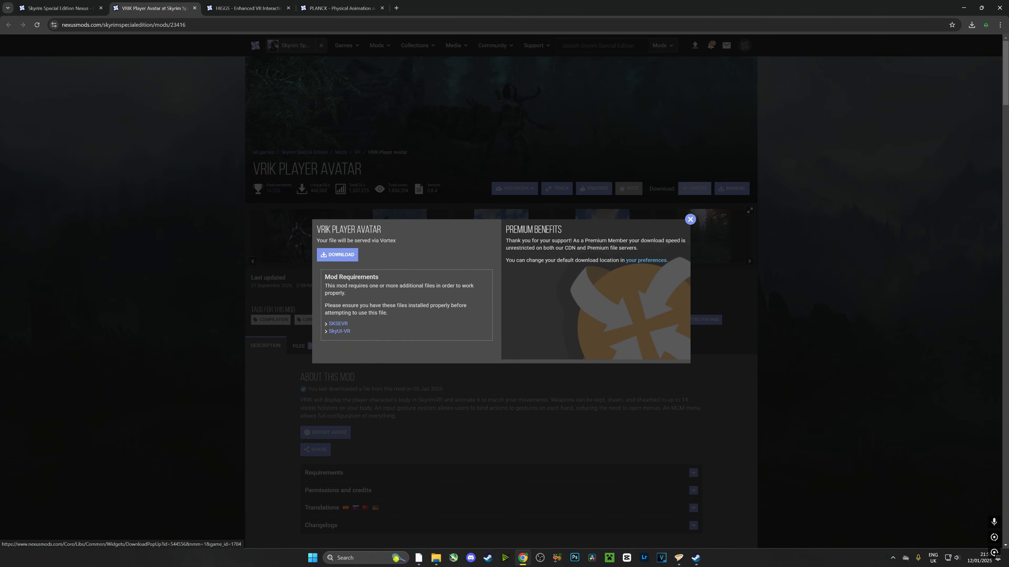
{"action": "left_click", "coordinate": [348, 260]}
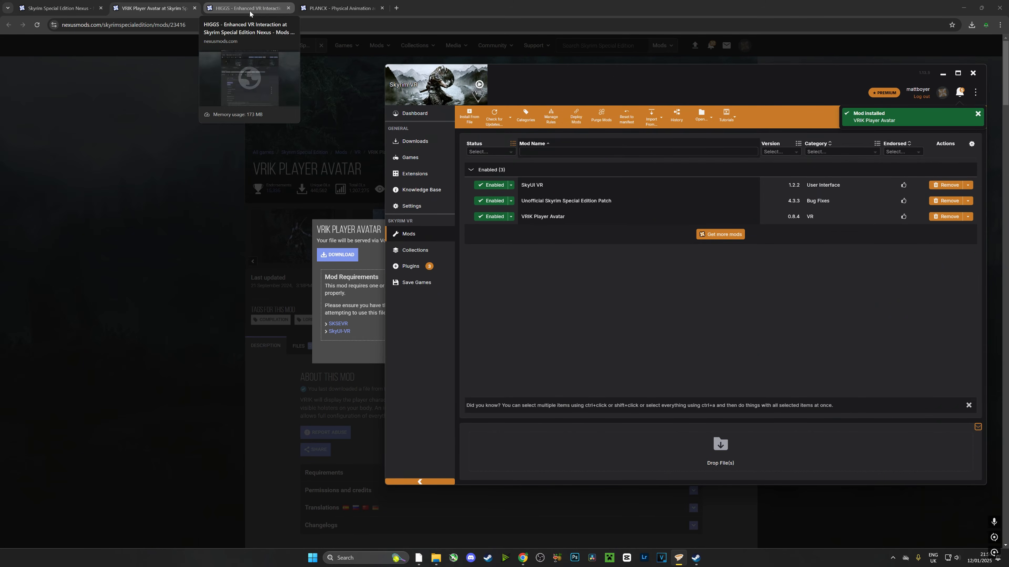
Switch to the HIGGS - Enhanced VR Interaction page and download the mod through Vortex.
{"action": "left_click", "coordinate": [250, 12]}
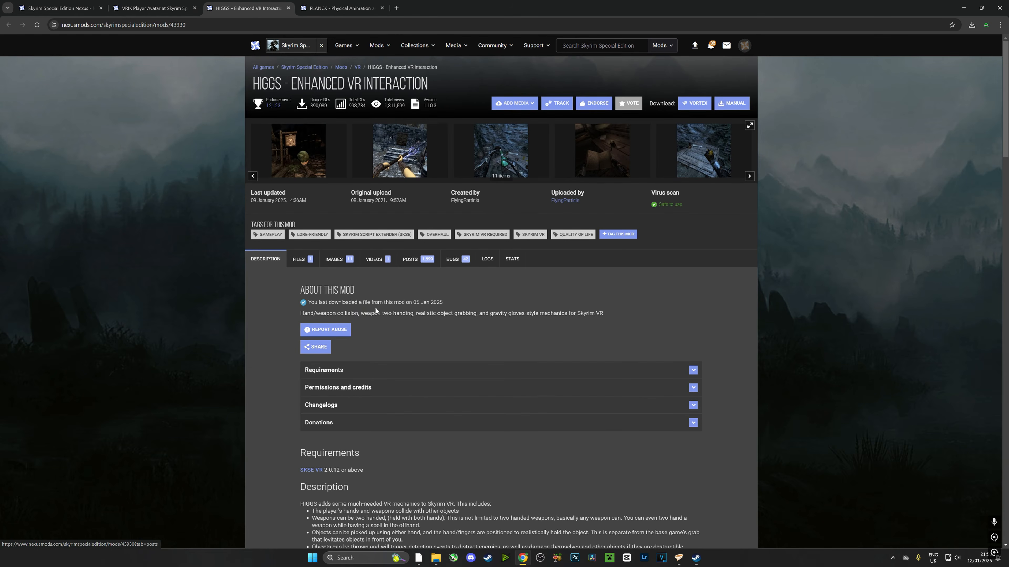
{"action": "left_click", "coordinate": [694, 108]}
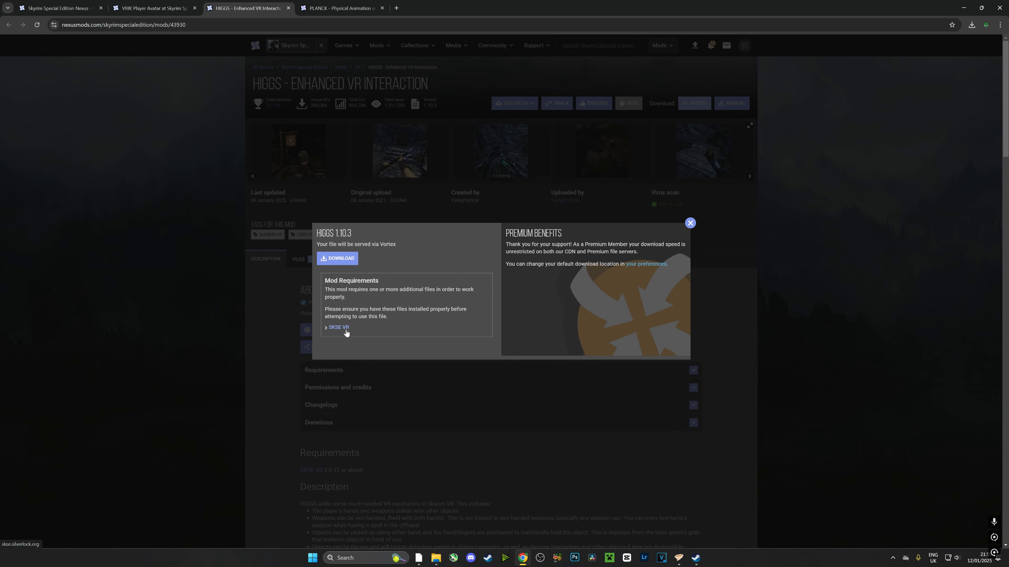
{"action": "left_click", "coordinate": [342, 259]}
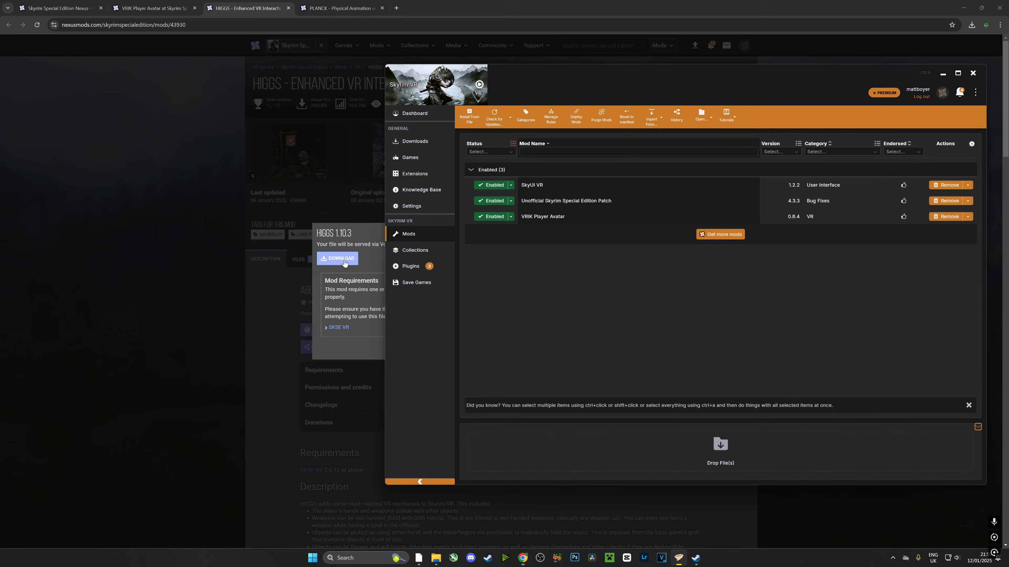
Switch to the PLANCK - Physical Animation and Character Kinetics page and download the mod through Vortex.
{"action": "left_click", "coordinate": [338, 9]}
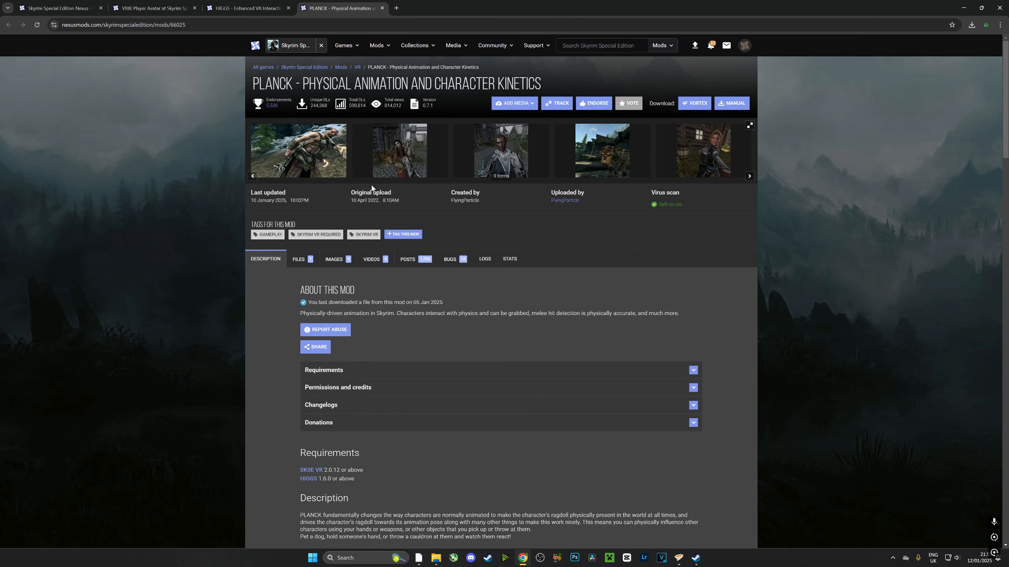
{"action": "left_click_drag", "start_coordinate": [253, 82], "coordinate": [534, 86]}
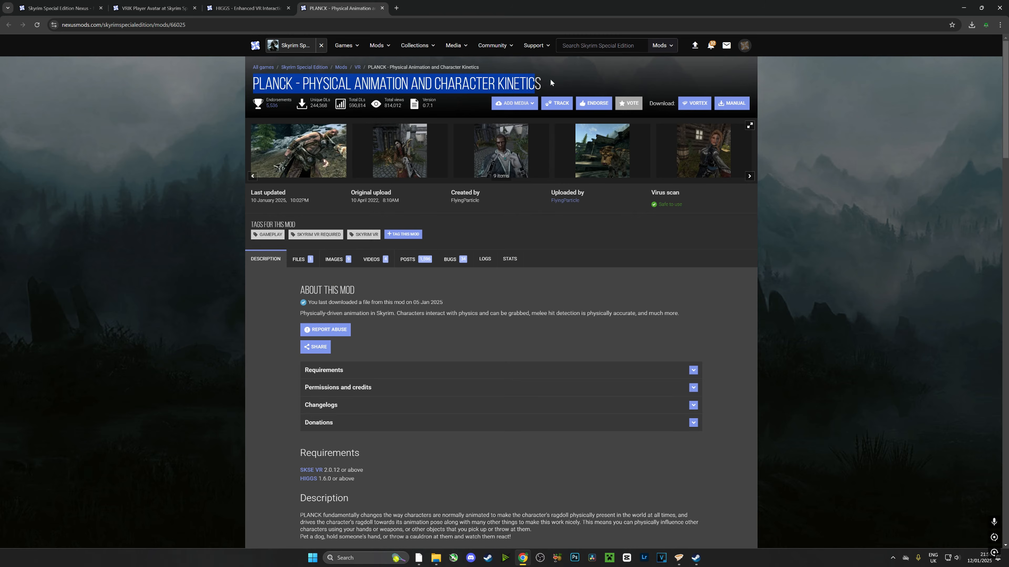
{"action": "left_click", "coordinate": [694, 103]}
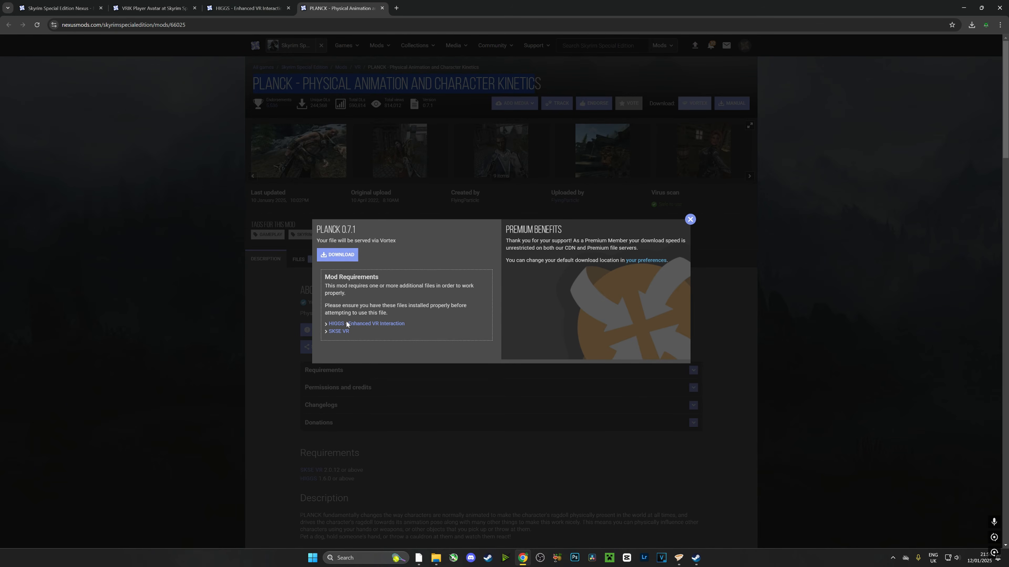
{"action": "left_click", "coordinate": [342, 256]}
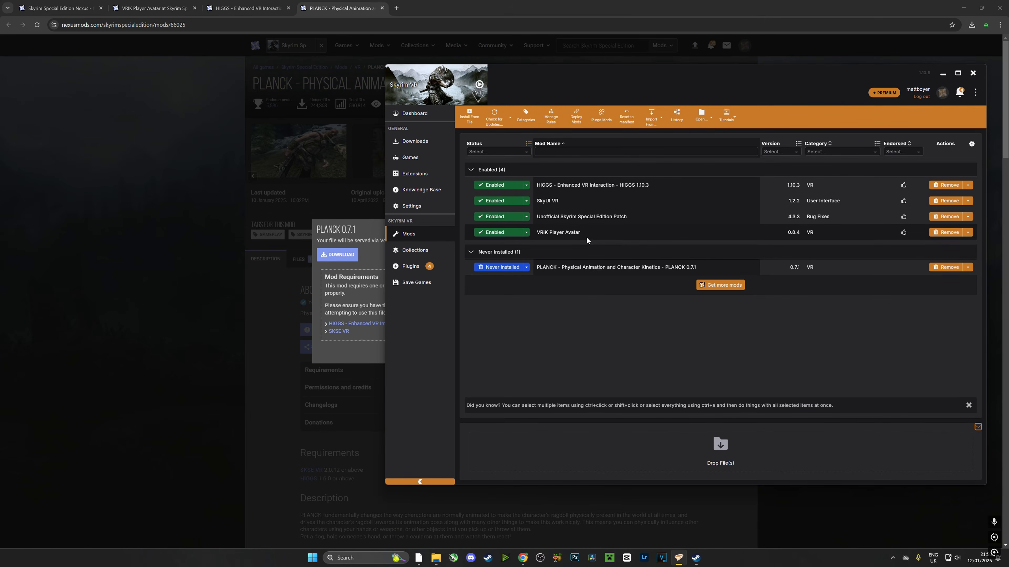
Close the PLANCK, HIGGS and VRIK pages and look through the all-time popular mods list.
{"action": "left_click", "coordinate": [382, 8]}
{"action": "left_click", "coordinate": [288, 7]}
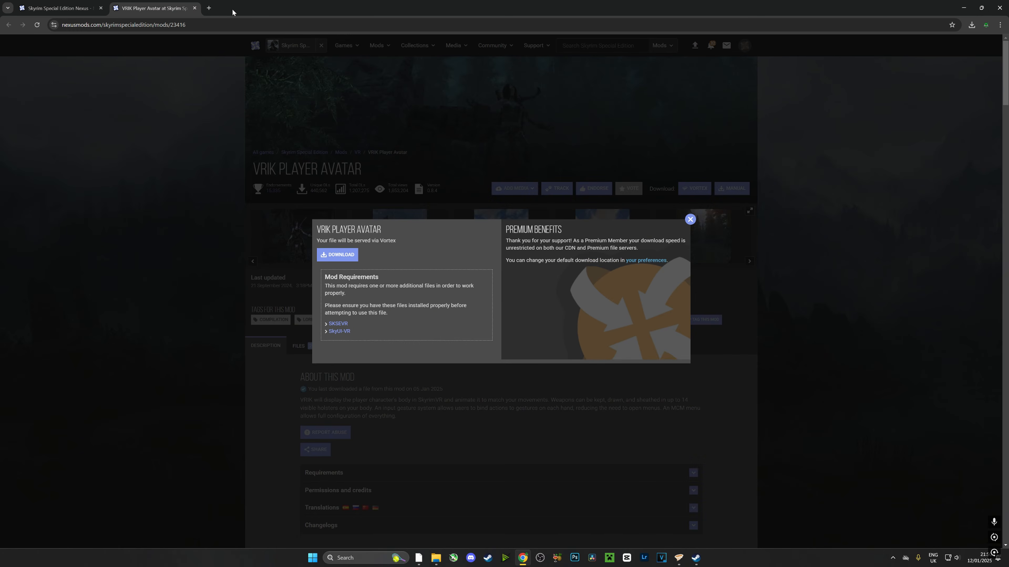
{"action": "left_click", "coordinate": [195, 8]}
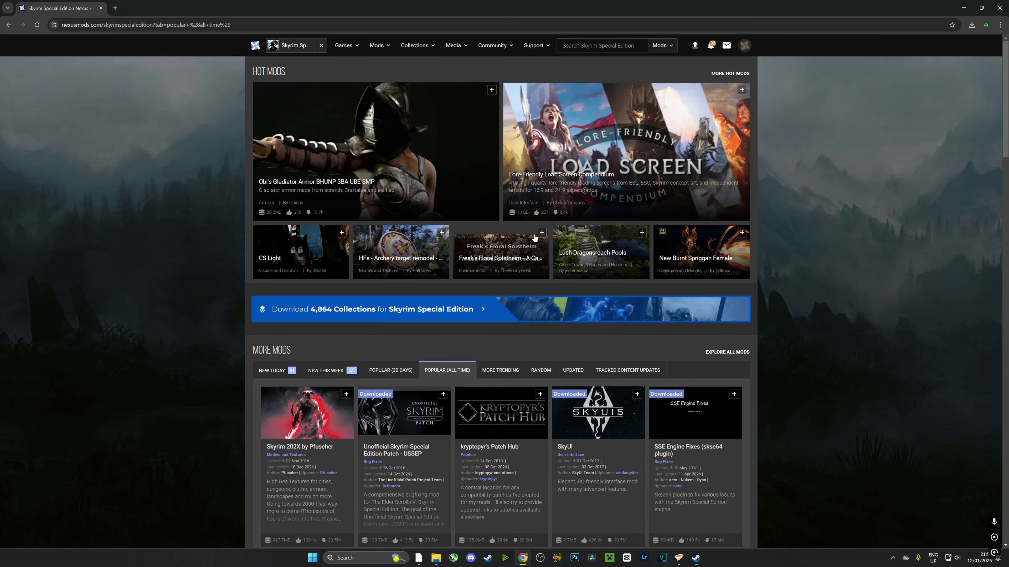
{"action": "scroll", "coordinate": [534, 238], "scroll_direction": "down", "scroll_amount": 10}
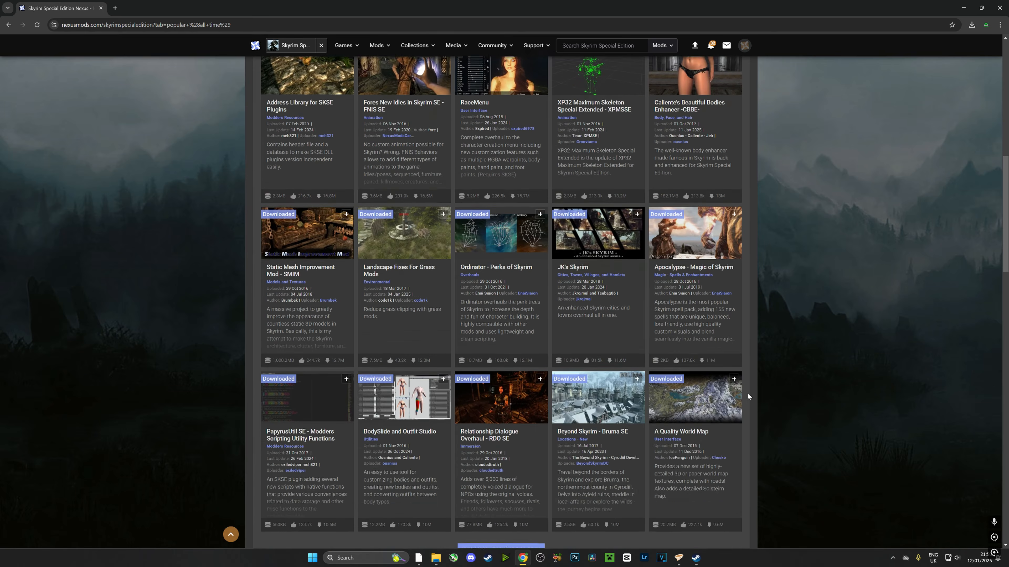
{"action": "scroll", "coordinate": [747, 394], "scroll_direction": "down", "scroll_amount": 2}
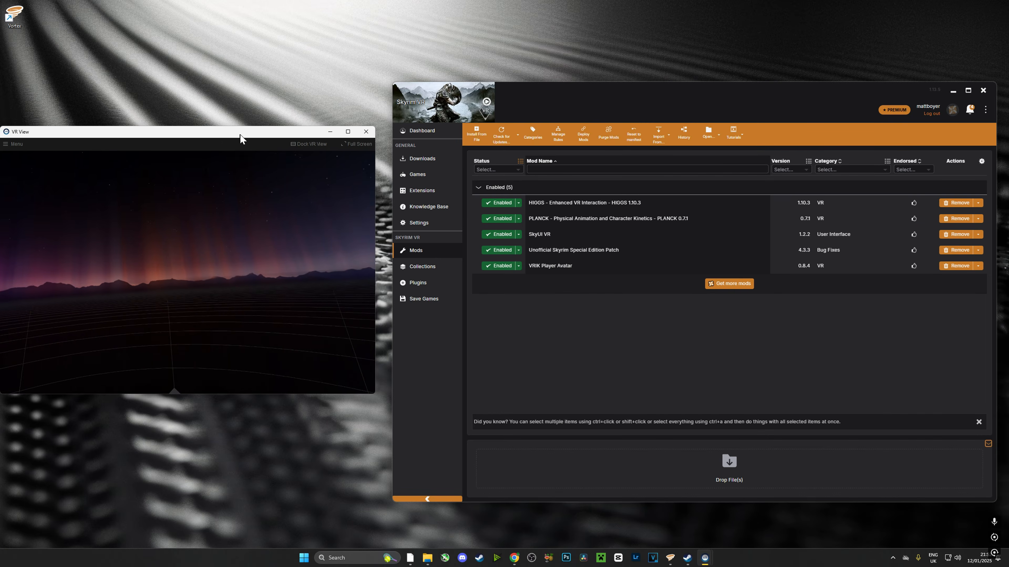
Launch Skyrim VR from Vortex and allow Vortex to make changes to the device.
{"action": "left_click_drag", "start_coordinate": [241, 135], "coordinate": [247, 136]}
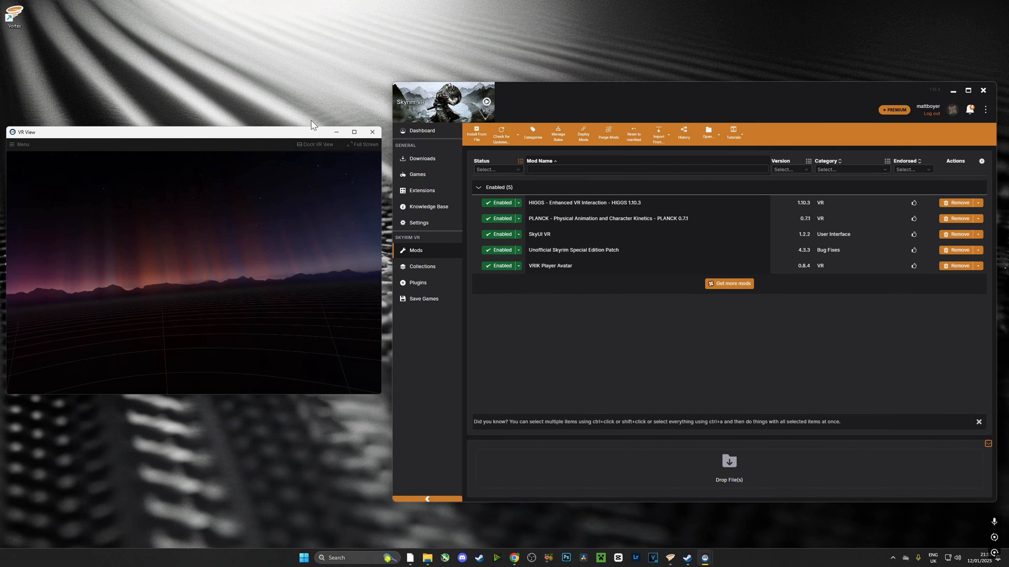
{"action": "left_click", "coordinate": [486, 104]}
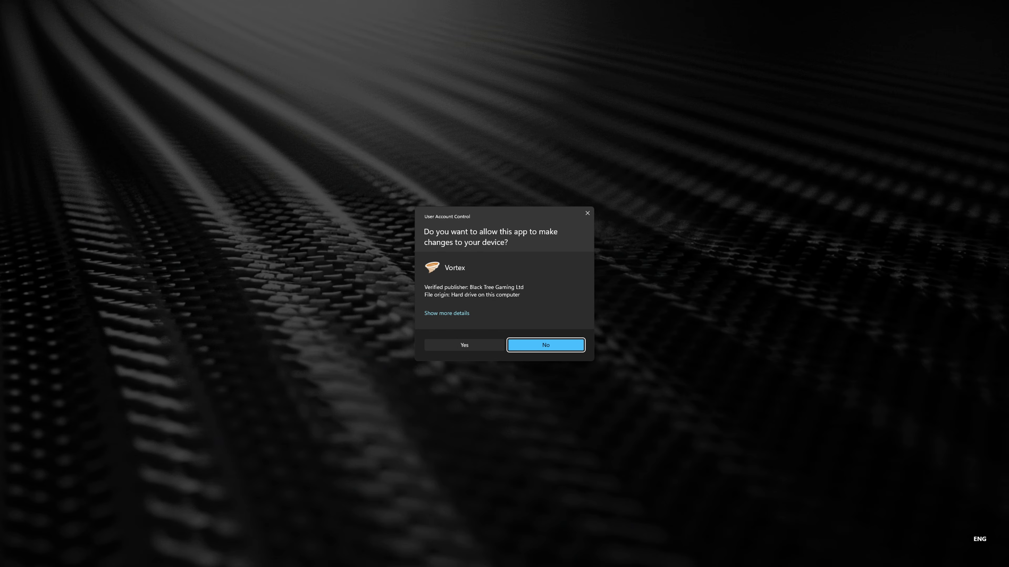
{"action": "left_click", "coordinate": [463, 346]}
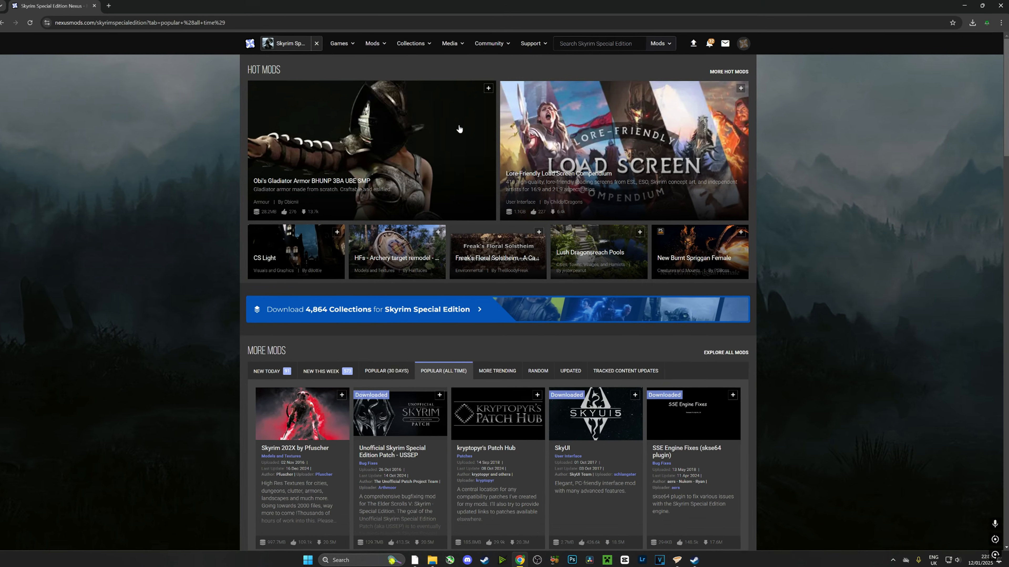
Reopen the Skyrim Special Edition section of Nexus Mods and list its all-time popular mods.
{"action": "left_click", "coordinate": [359, 47]}
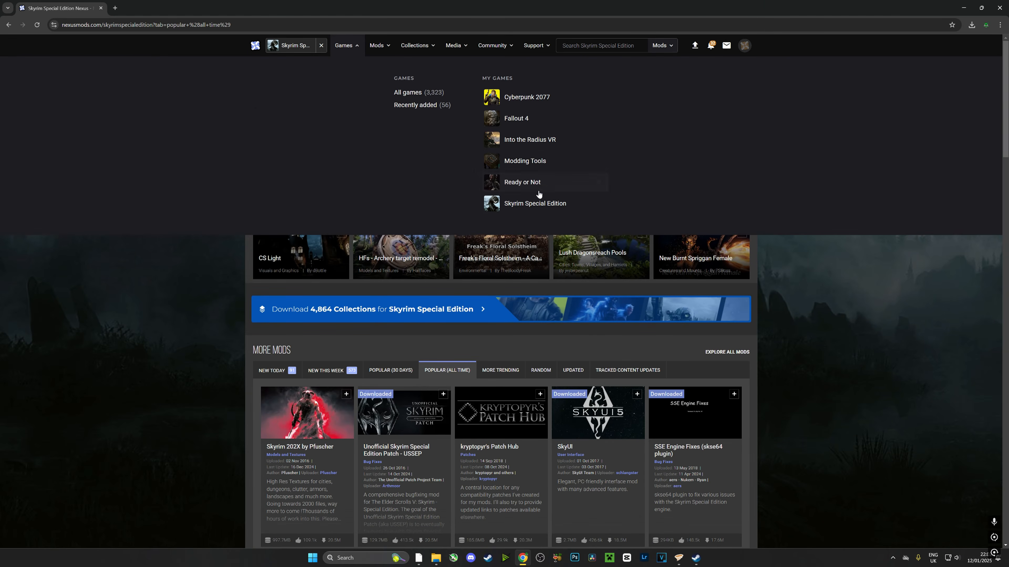
{"action": "left_click", "coordinate": [532, 204]}
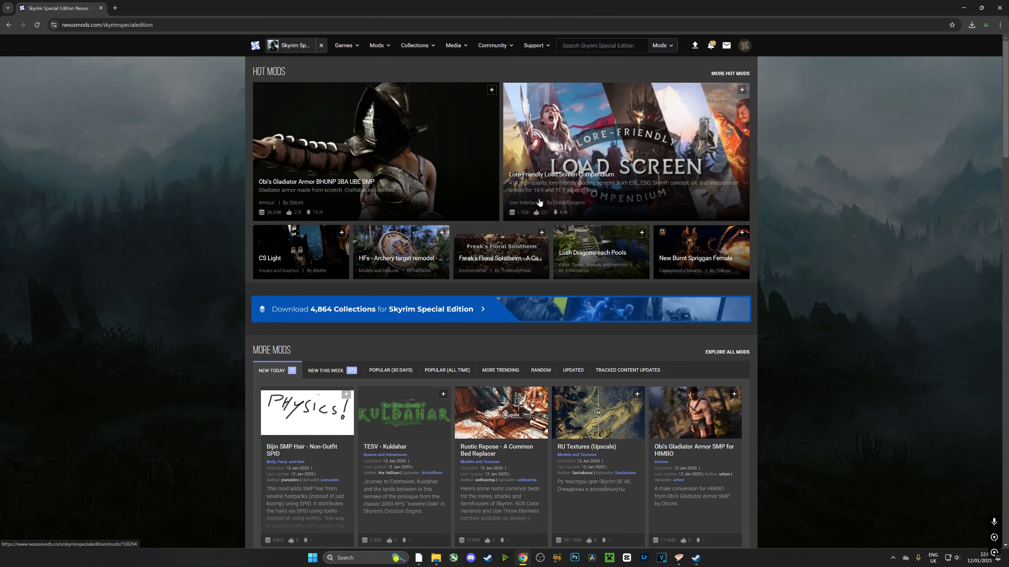
{"action": "scroll", "coordinate": [539, 201], "scroll_direction": "down", "scroll_amount": 2}
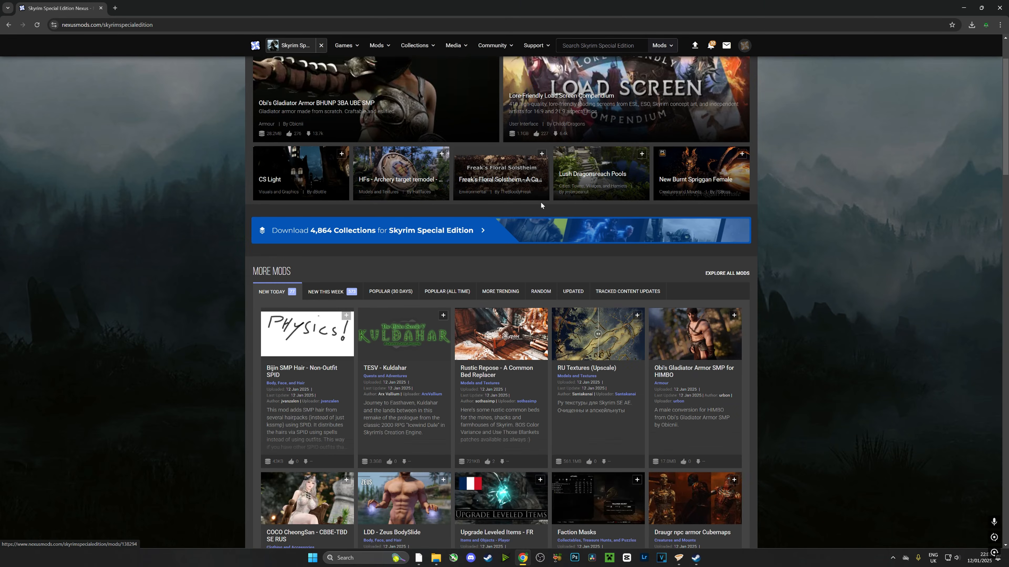
{"action": "left_click", "coordinate": [443, 291]}
Open Caliente's Beautiful Bodies Enhancer -CBBE- from the popular mods in a new tab.
{"action": "scroll", "coordinate": [653, 293], "scroll_direction": "down", "scroll_amount": 6}
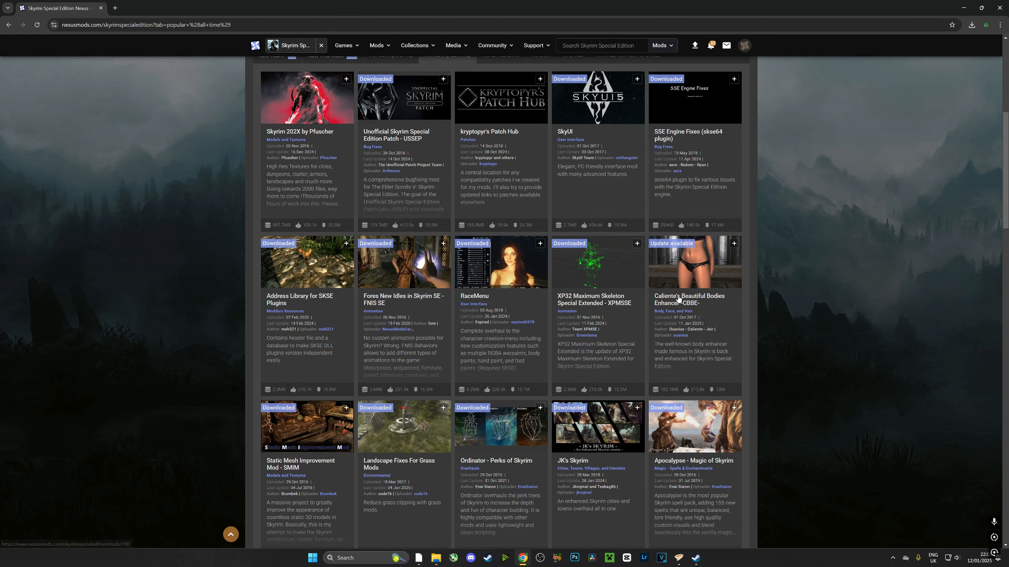
{"action": "right_click", "coordinate": [677, 296]}
{"action": "left_click", "coordinate": [704, 303]}
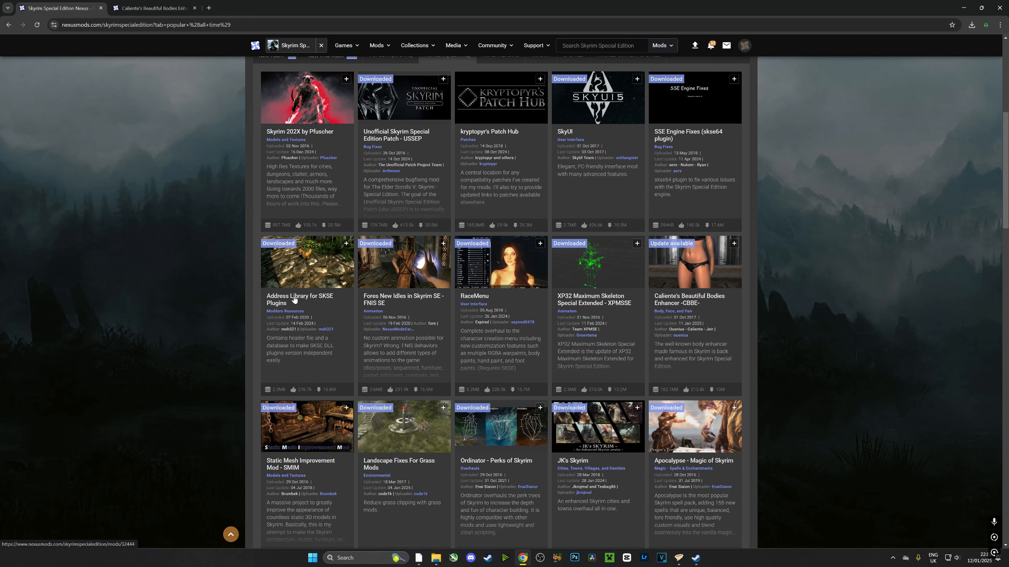
Open Apocalypse - Magic of Skyrim from the popular mods in a new tab.
{"action": "scroll", "coordinate": [294, 300], "scroll_direction": "down", "scroll_amount": 3}
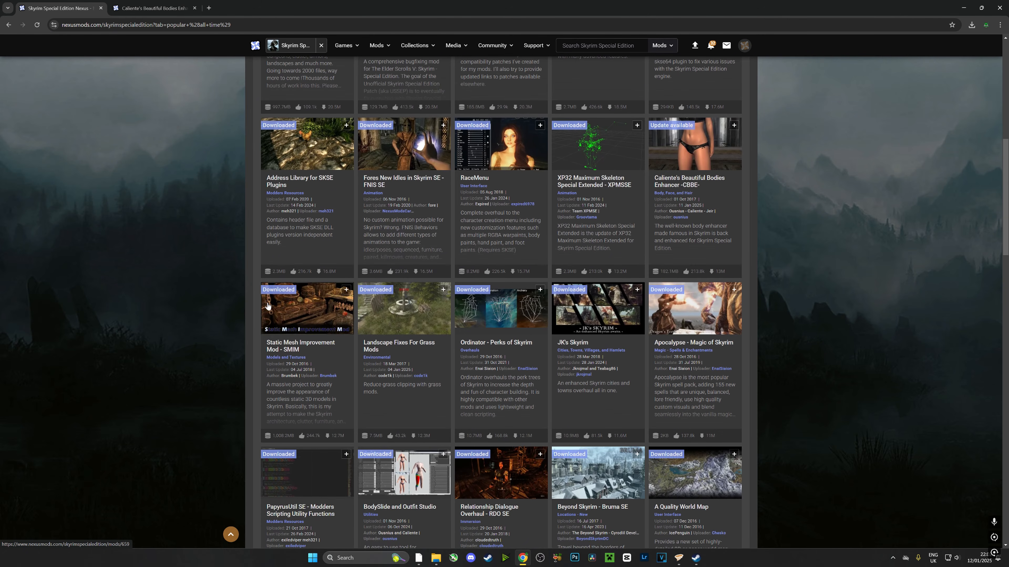
{"action": "scroll", "coordinate": [264, 314], "scroll_direction": "down", "scroll_amount": 1}
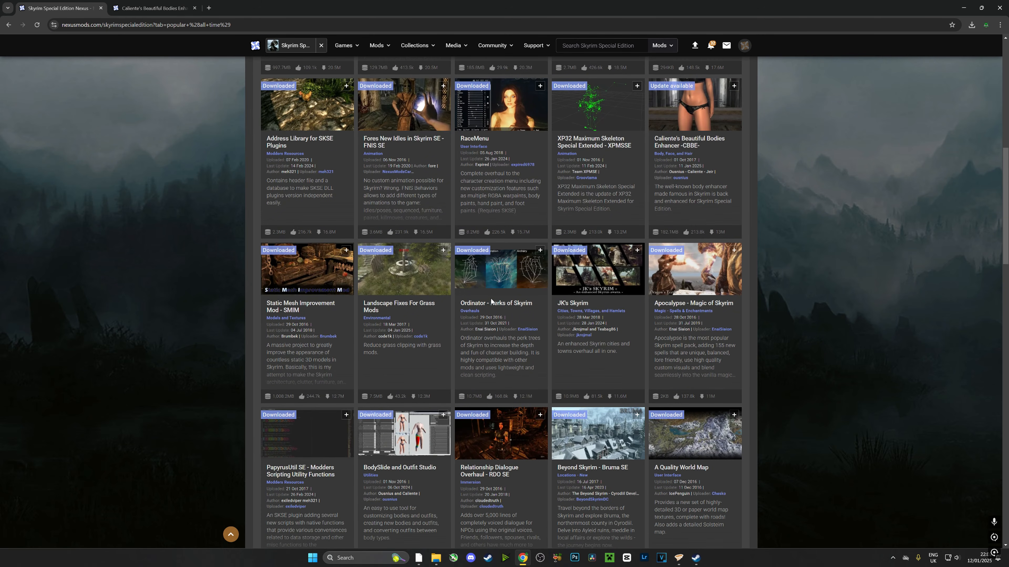
{"action": "right_click", "coordinate": [672, 303]}
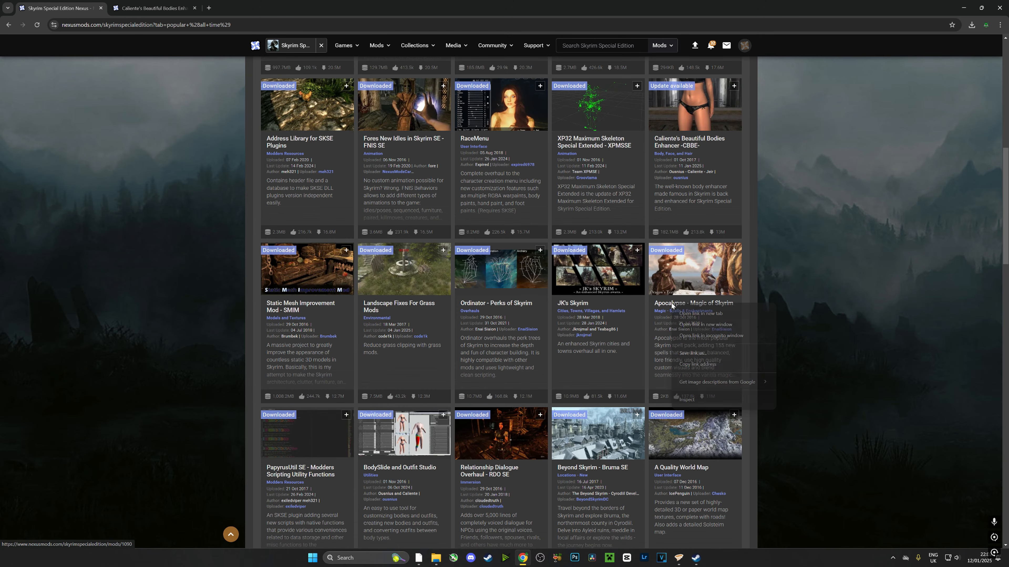
{"action": "left_click", "coordinate": [696, 314]}
Open Static Mesh Improvement Mod - SMIM in a new tab and load more of the all-time popular mods.
{"action": "scroll", "coordinate": [677, 308], "scroll_direction": "down", "scroll_amount": 2}
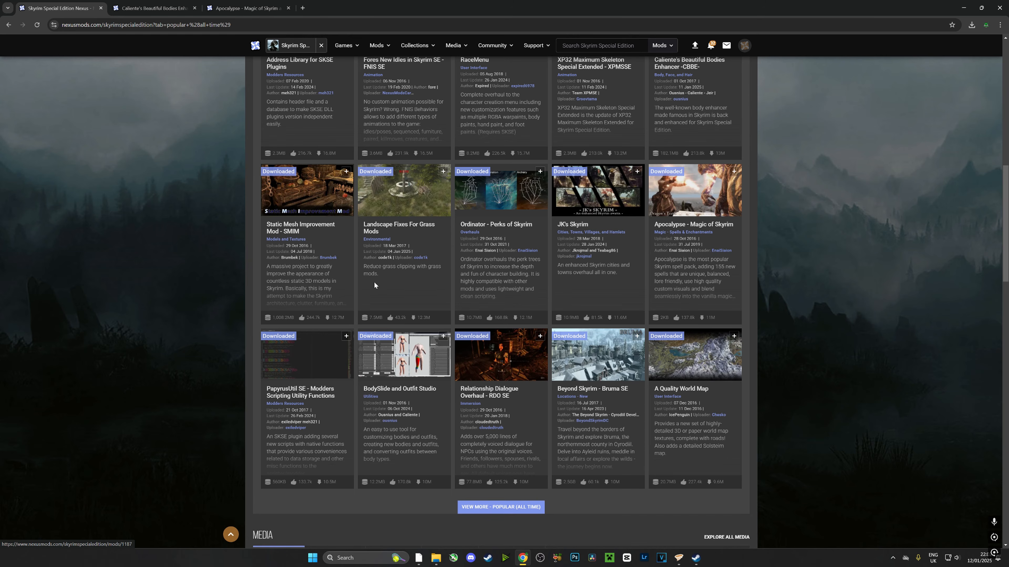
{"action": "right_click", "coordinate": [292, 230]}
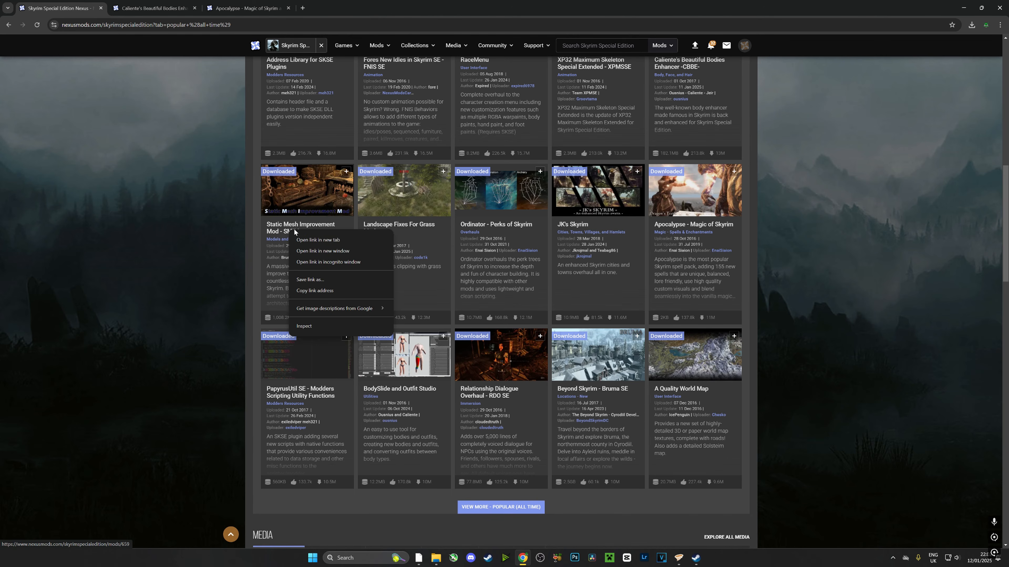
{"action": "left_click", "coordinate": [318, 240]}
{"action": "scroll", "coordinate": [561, 451], "scroll_direction": "down", "scroll_amount": 2}
{"action": "left_click", "coordinate": [512, 433]}
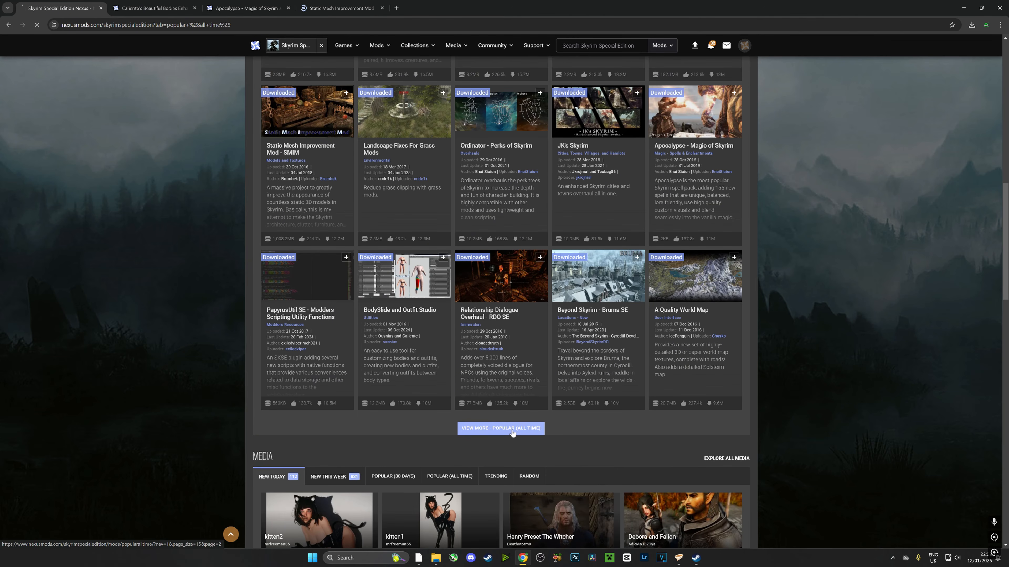
Open Realistic Water Two SE (RWT) and Enhanced Blood Textures from the all-time popular mods in new tabs.
{"action": "scroll", "coordinate": [520, 422], "scroll_direction": "down", "scroll_amount": 1}
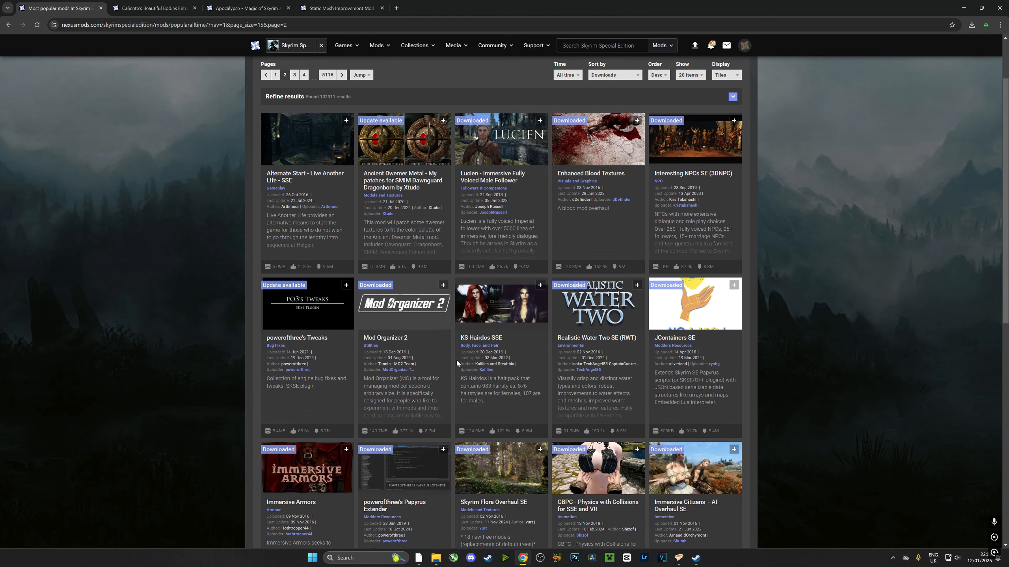
{"action": "right_click", "coordinate": [601, 317]}
{"action": "left_click", "coordinate": [631, 323]}
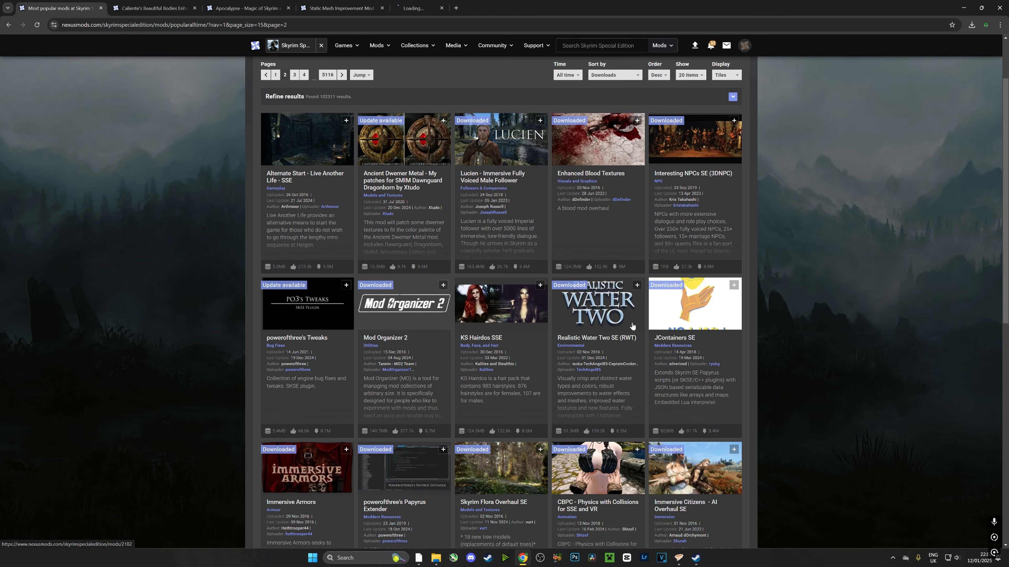
{"action": "right_click", "coordinate": [581, 150]}
{"action": "left_click", "coordinate": [609, 158]}
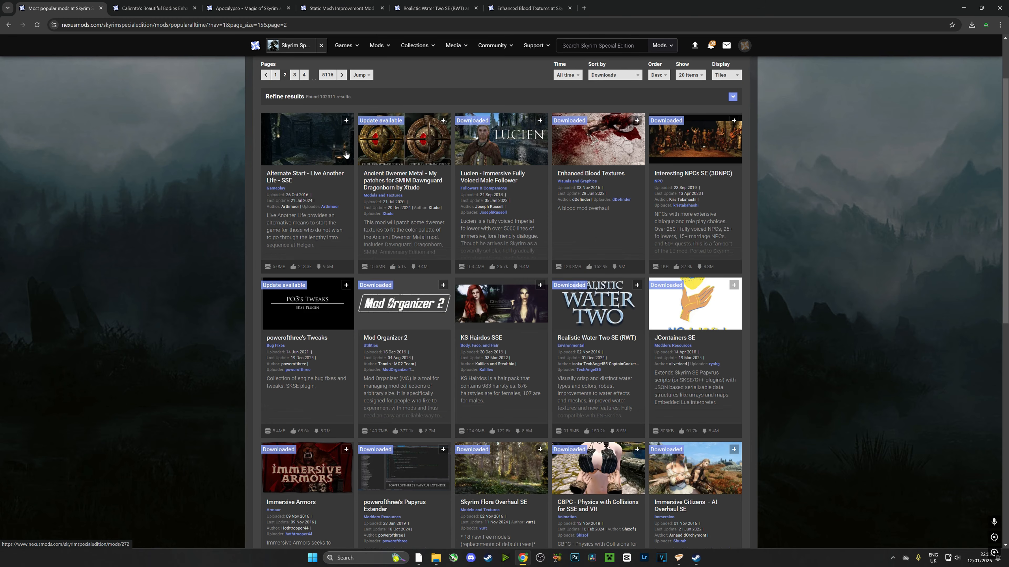
Open Alternate Start - Live Another Life - SSE in a new tab and go to the next page of popular mods.
{"action": "right_click", "coordinate": [308, 151]}
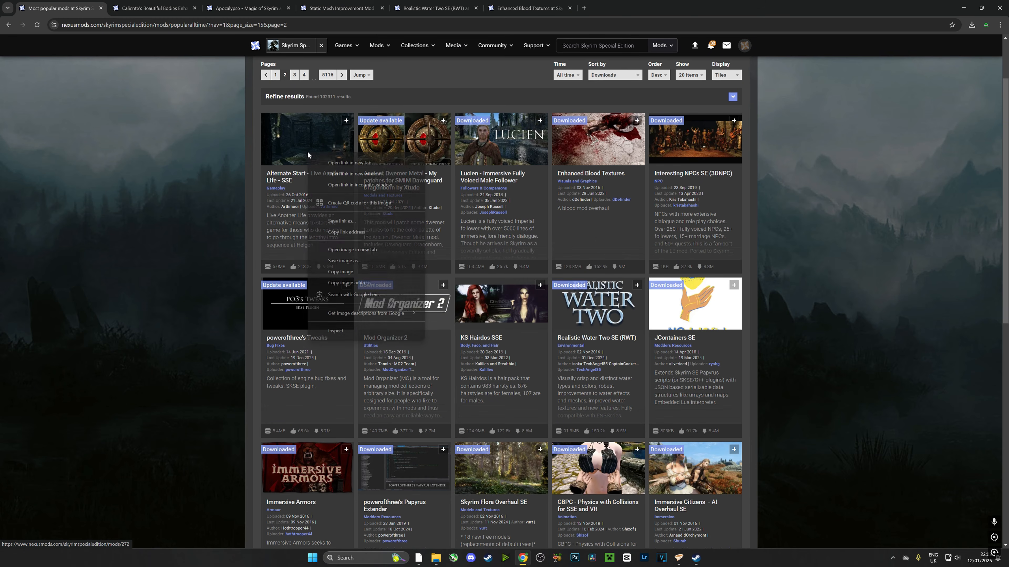
{"action": "left_click", "coordinate": [337, 164]}
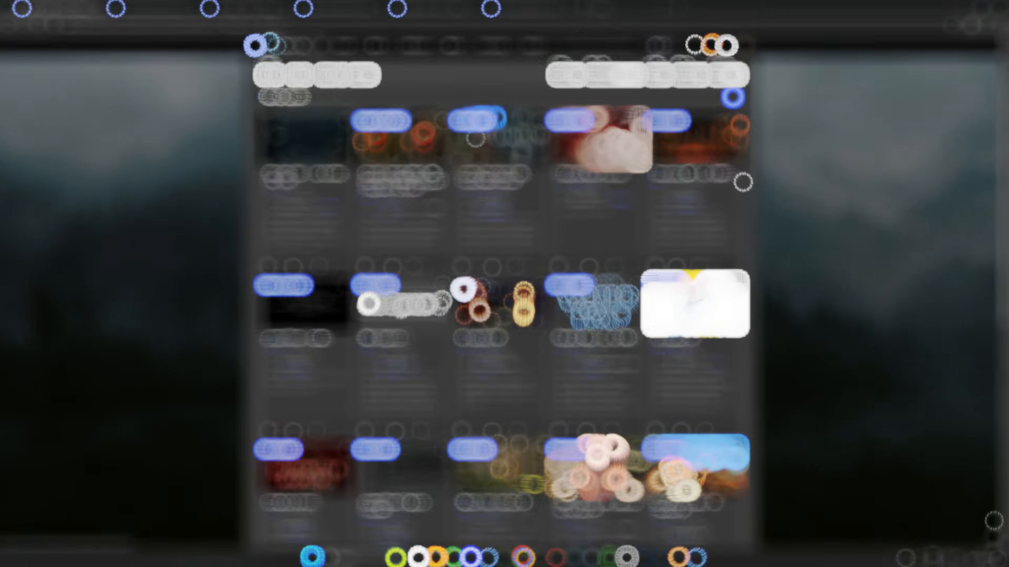
{"action": "left_click", "coordinate": [295, 541]}
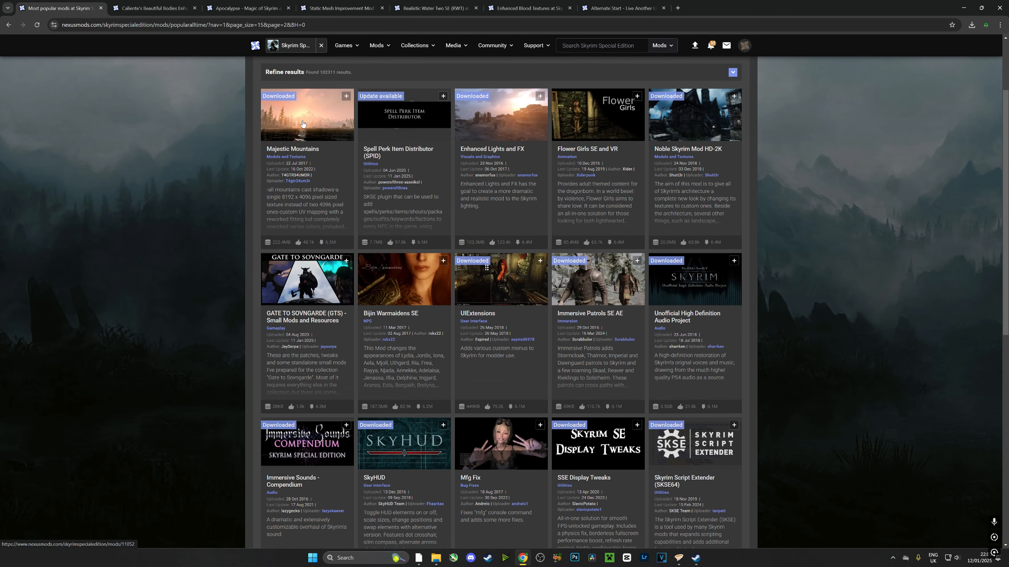
Open Enhanced Lights and FX and Noble Skyrim Mod HD-2K from the popular mods in new tabs.
{"action": "right_click", "coordinate": [506, 126]}
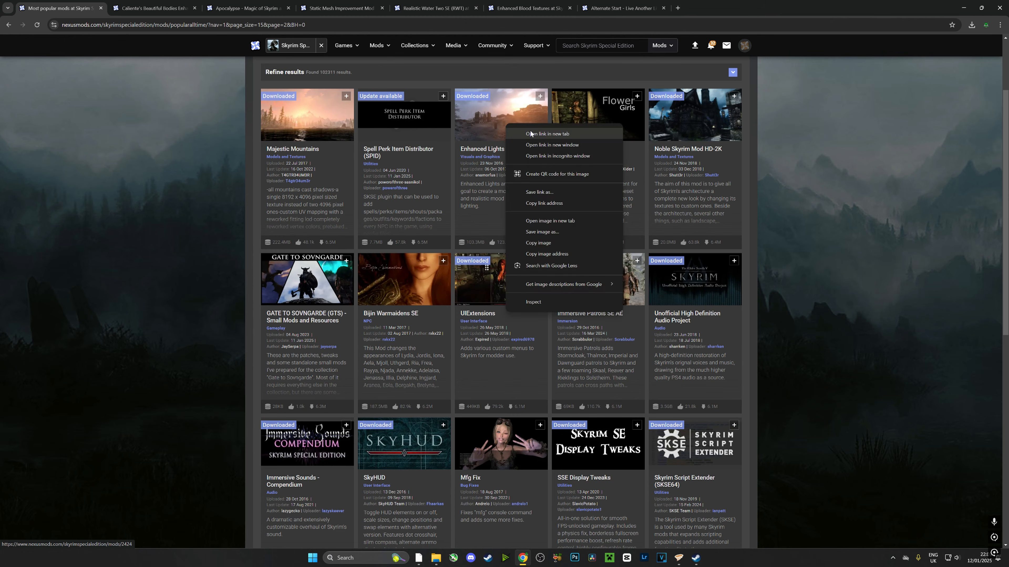
{"action": "left_click", "coordinate": [530, 133]}
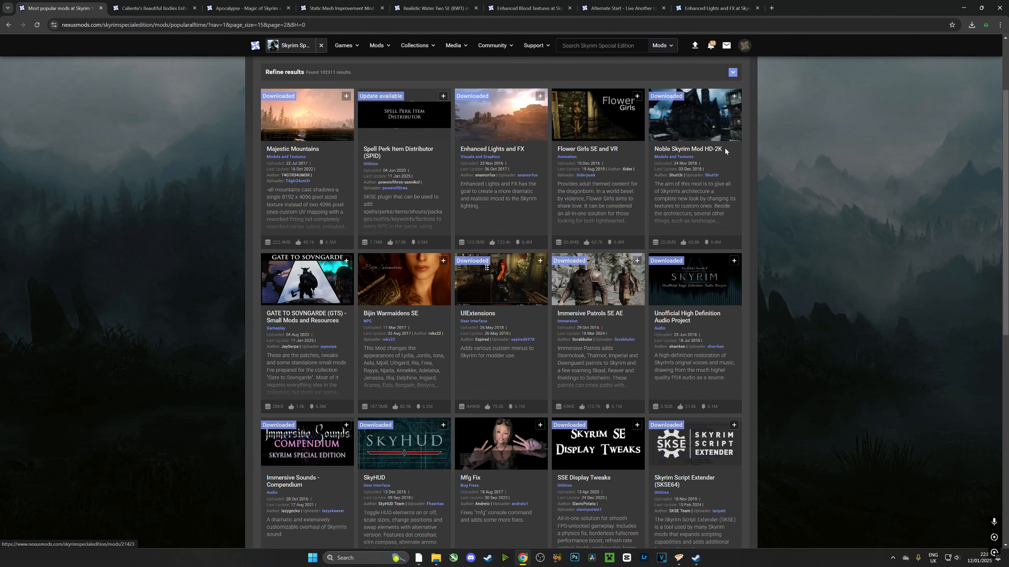
{"action": "right_click", "coordinate": [692, 122]}
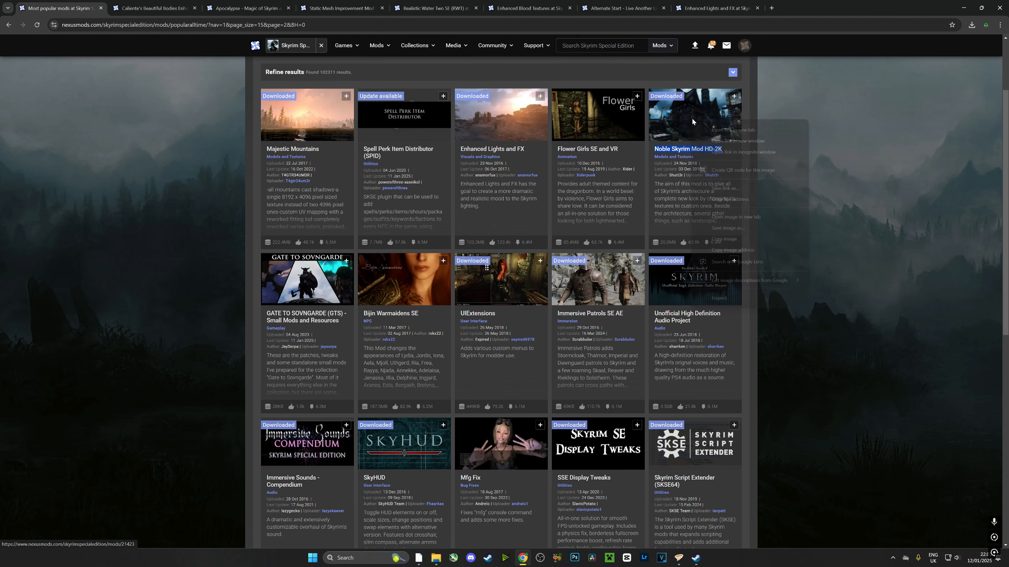
{"action": "left_click", "coordinate": [717, 130]}
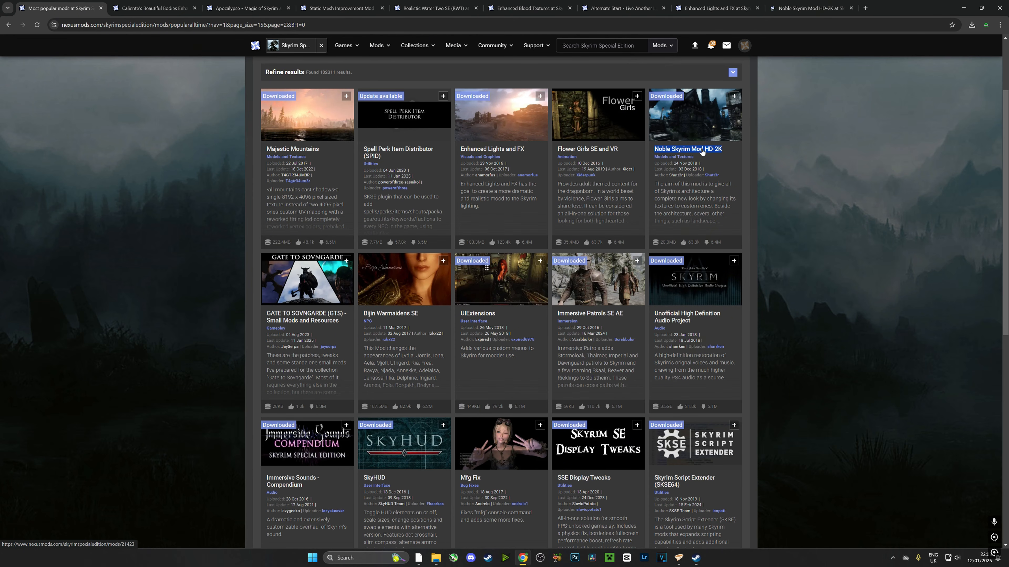
Open Unofficial High Definition Audio Project from the popular mods in a new tab.
{"action": "scroll", "coordinate": [704, 149], "scroll_direction": "down", "scroll_amount": 1}
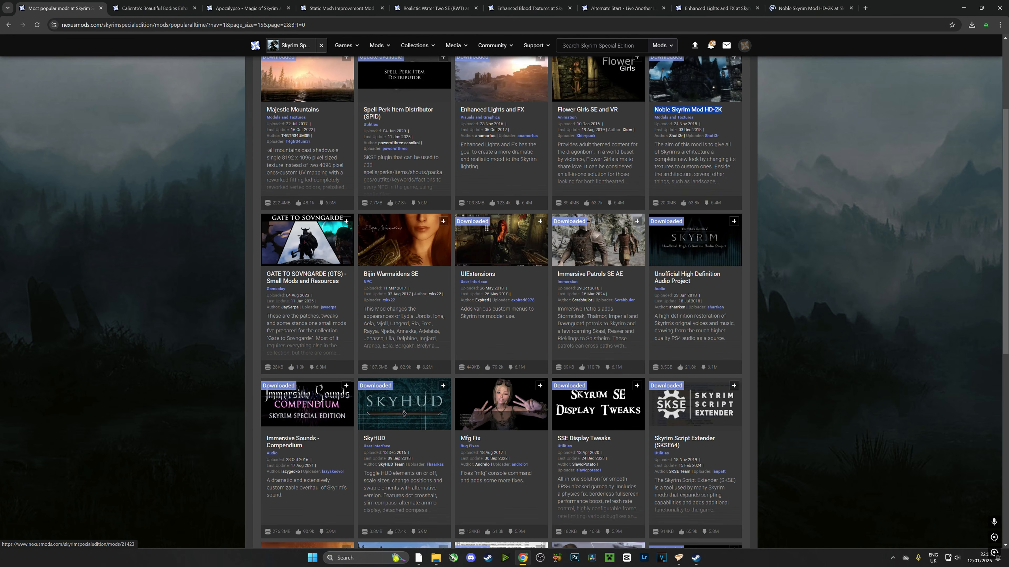
{"action": "scroll", "coordinate": [707, 195], "scroll_direction": "down", "scroll_amount": 1}
{"action": "right_click", "coordinate": [693, 207]}
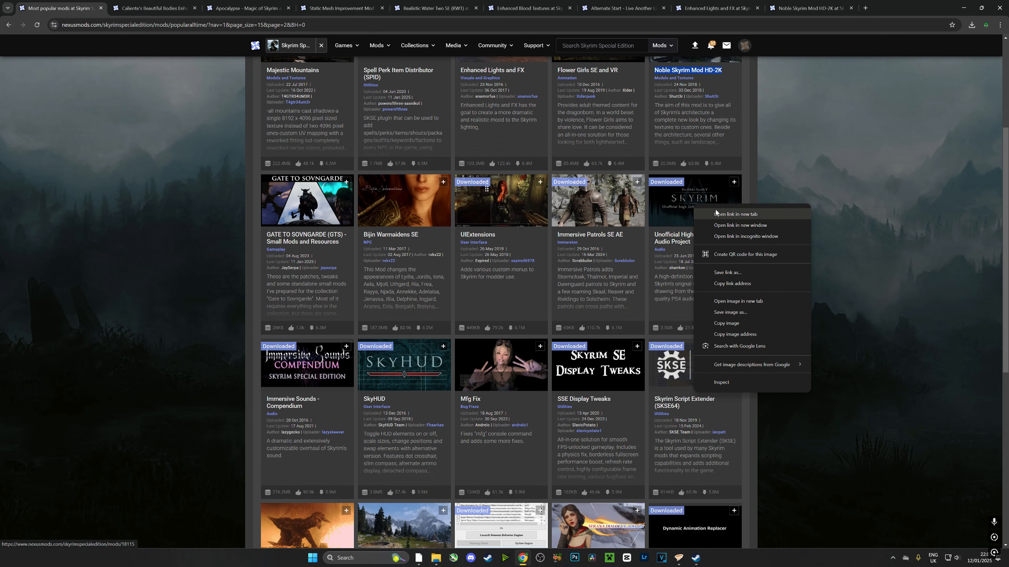
{"action": "left_click", "coordinate": [716, 211]}
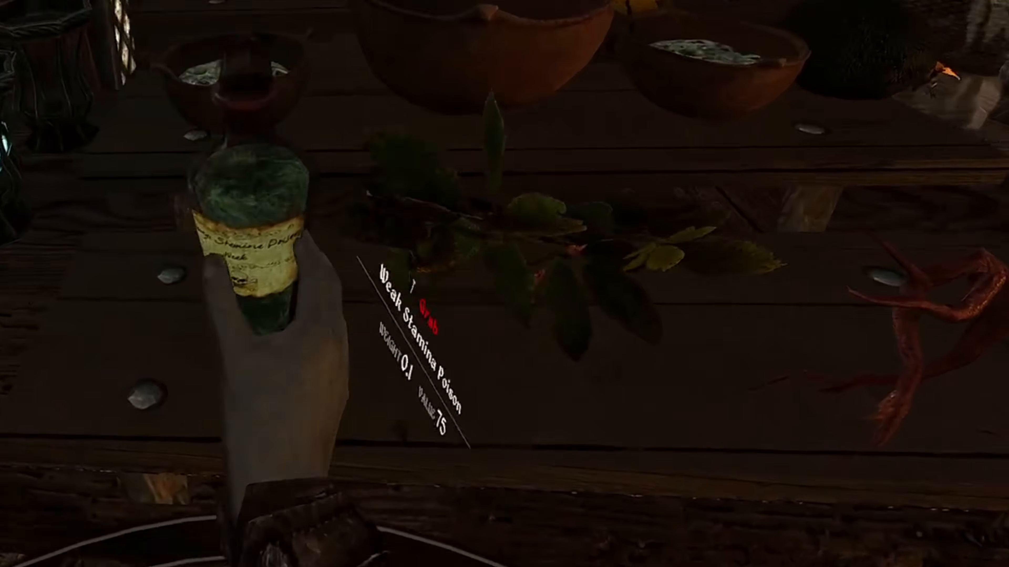